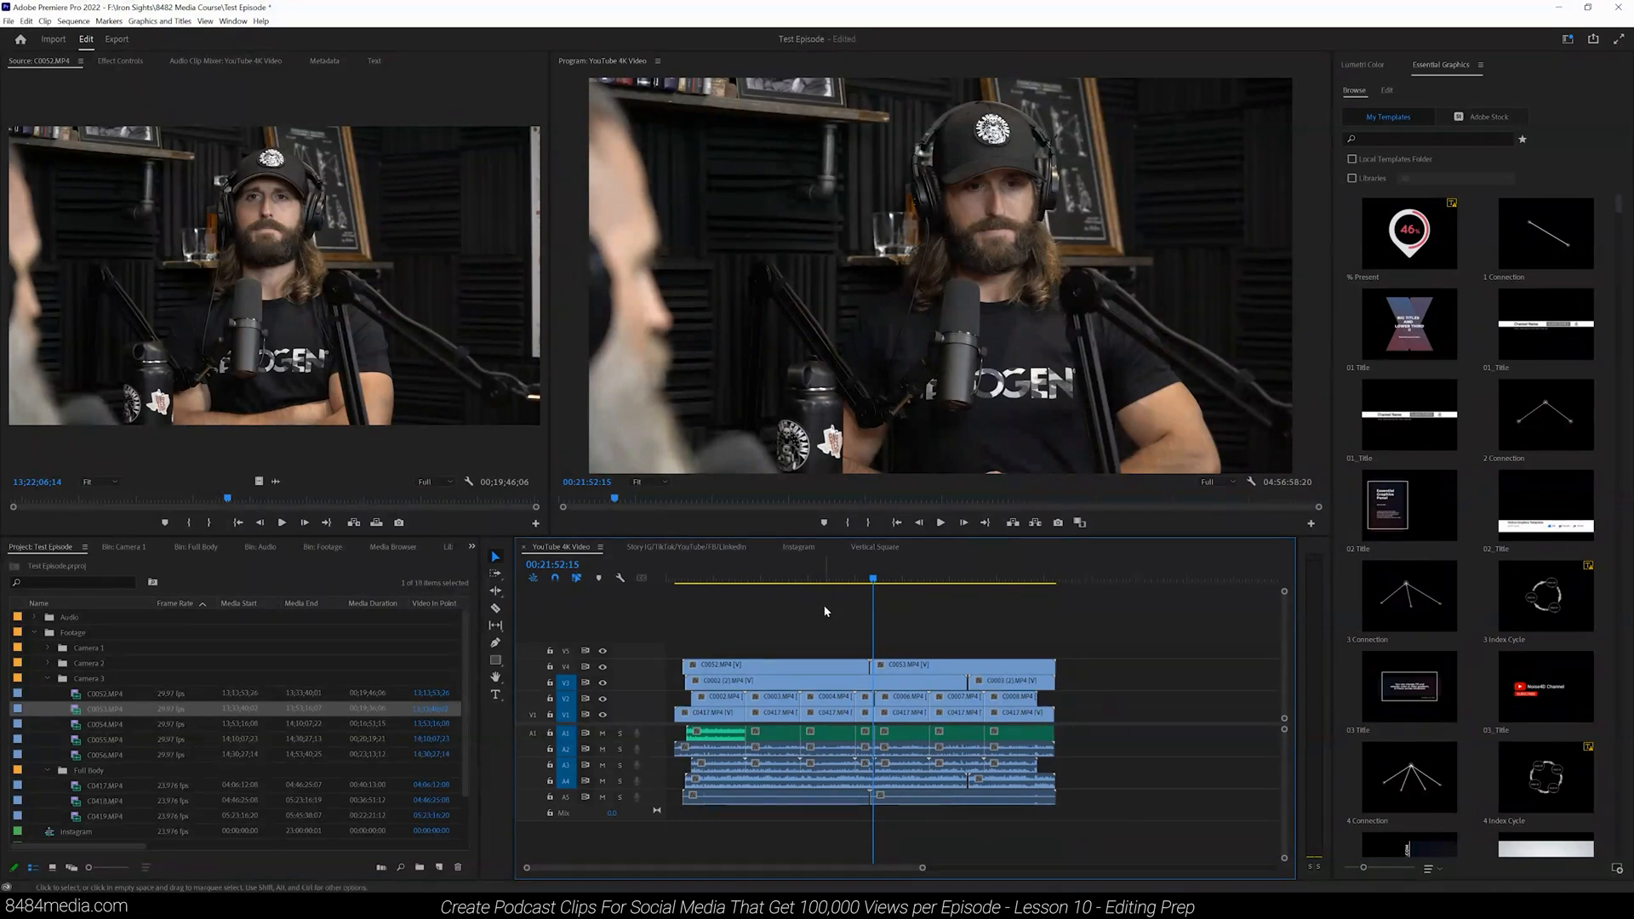
Step: Create a new sequence named Backup from the custom 4K preset with a 3840 by 2160 frame size
left_click(9, 21)
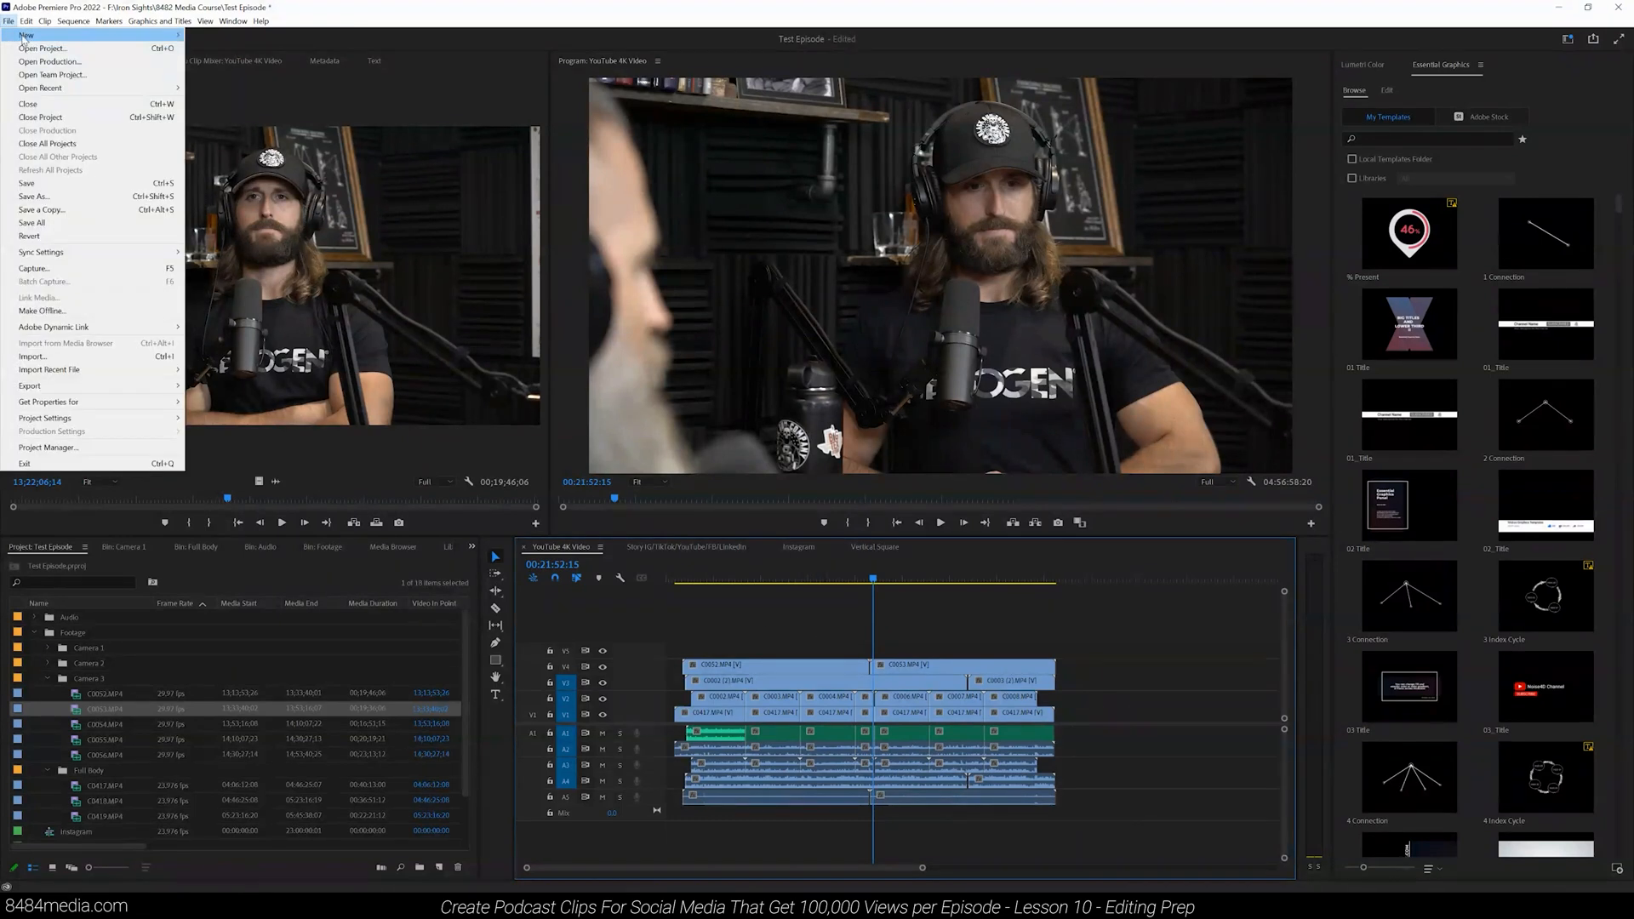
mouse_move(22, 37)
left_click(220, 75)
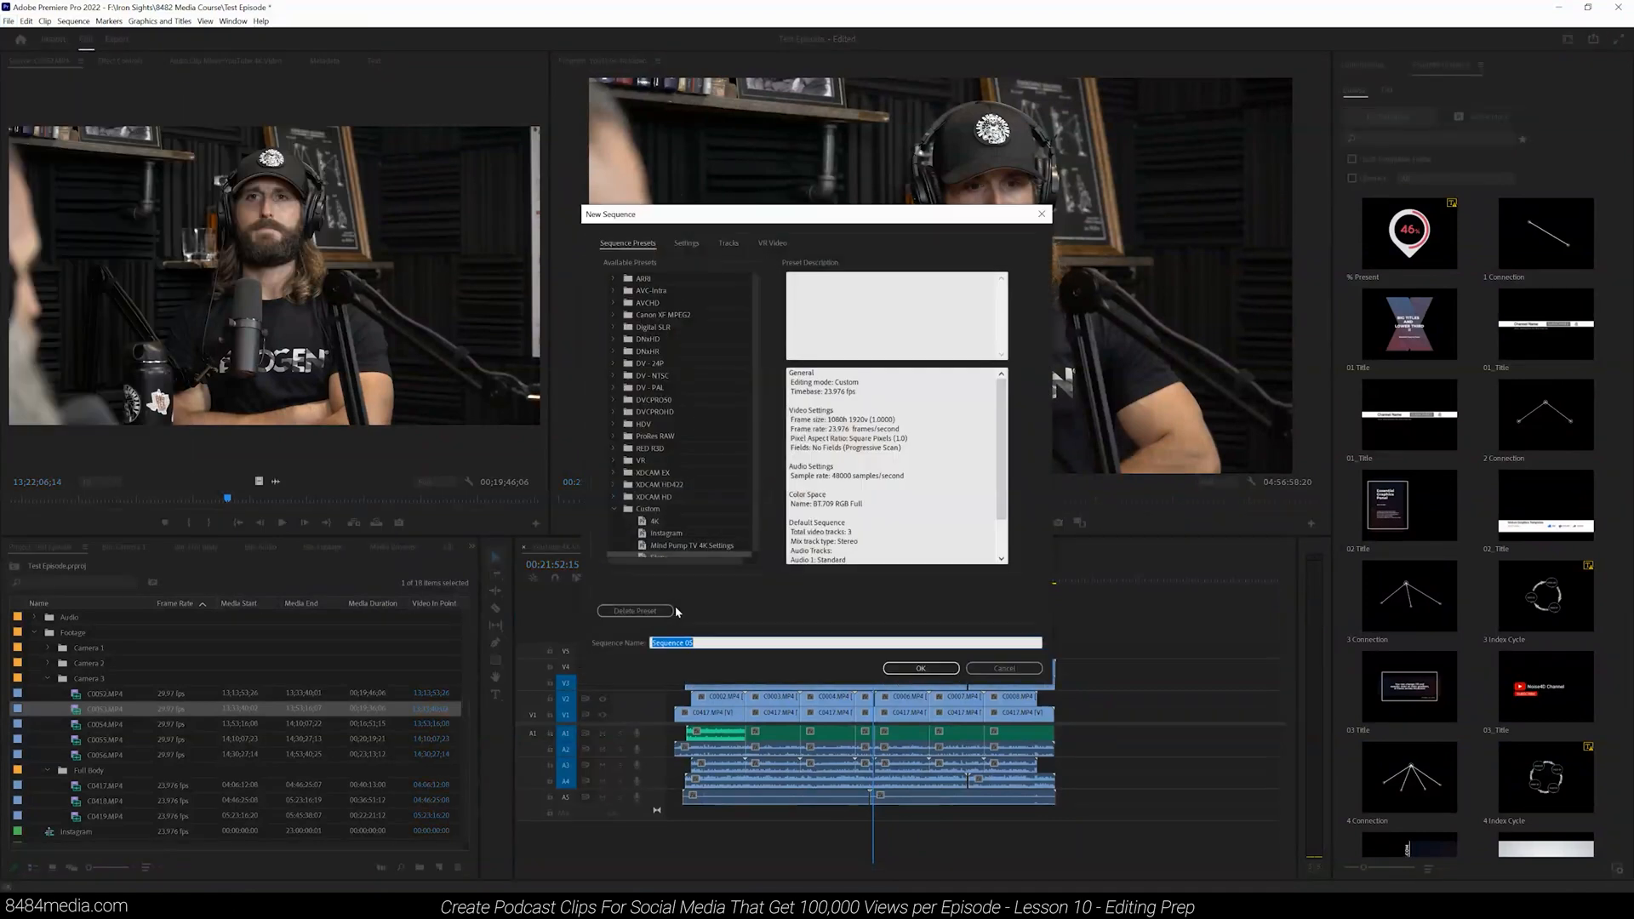
type("Backup")
left_click(669, 522)
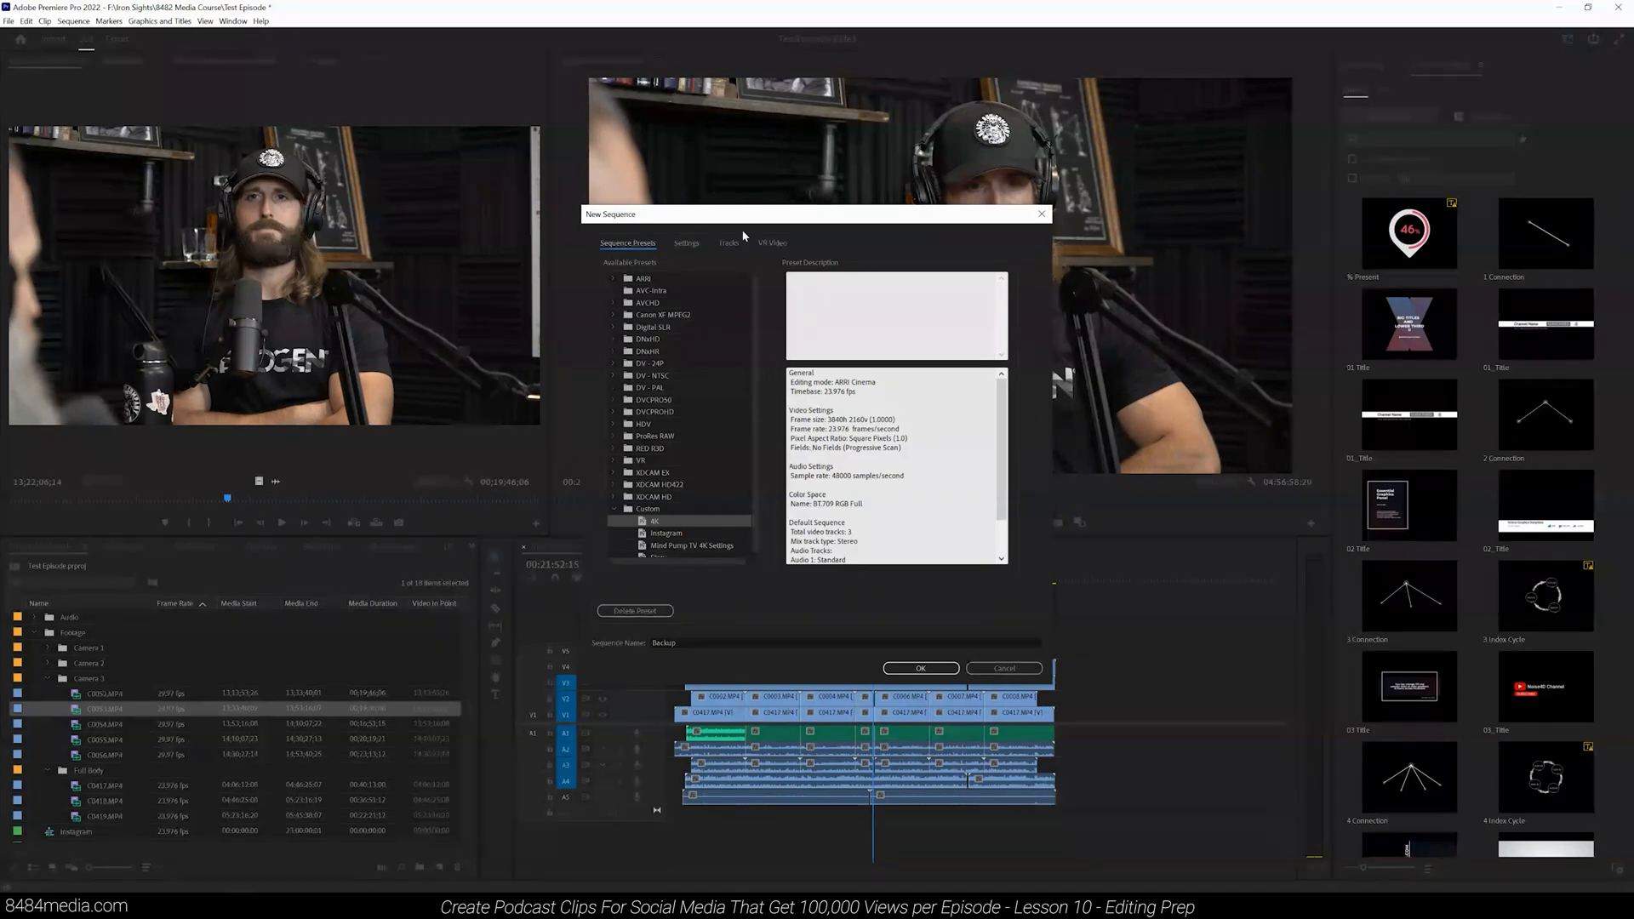
left_click(686, 243)
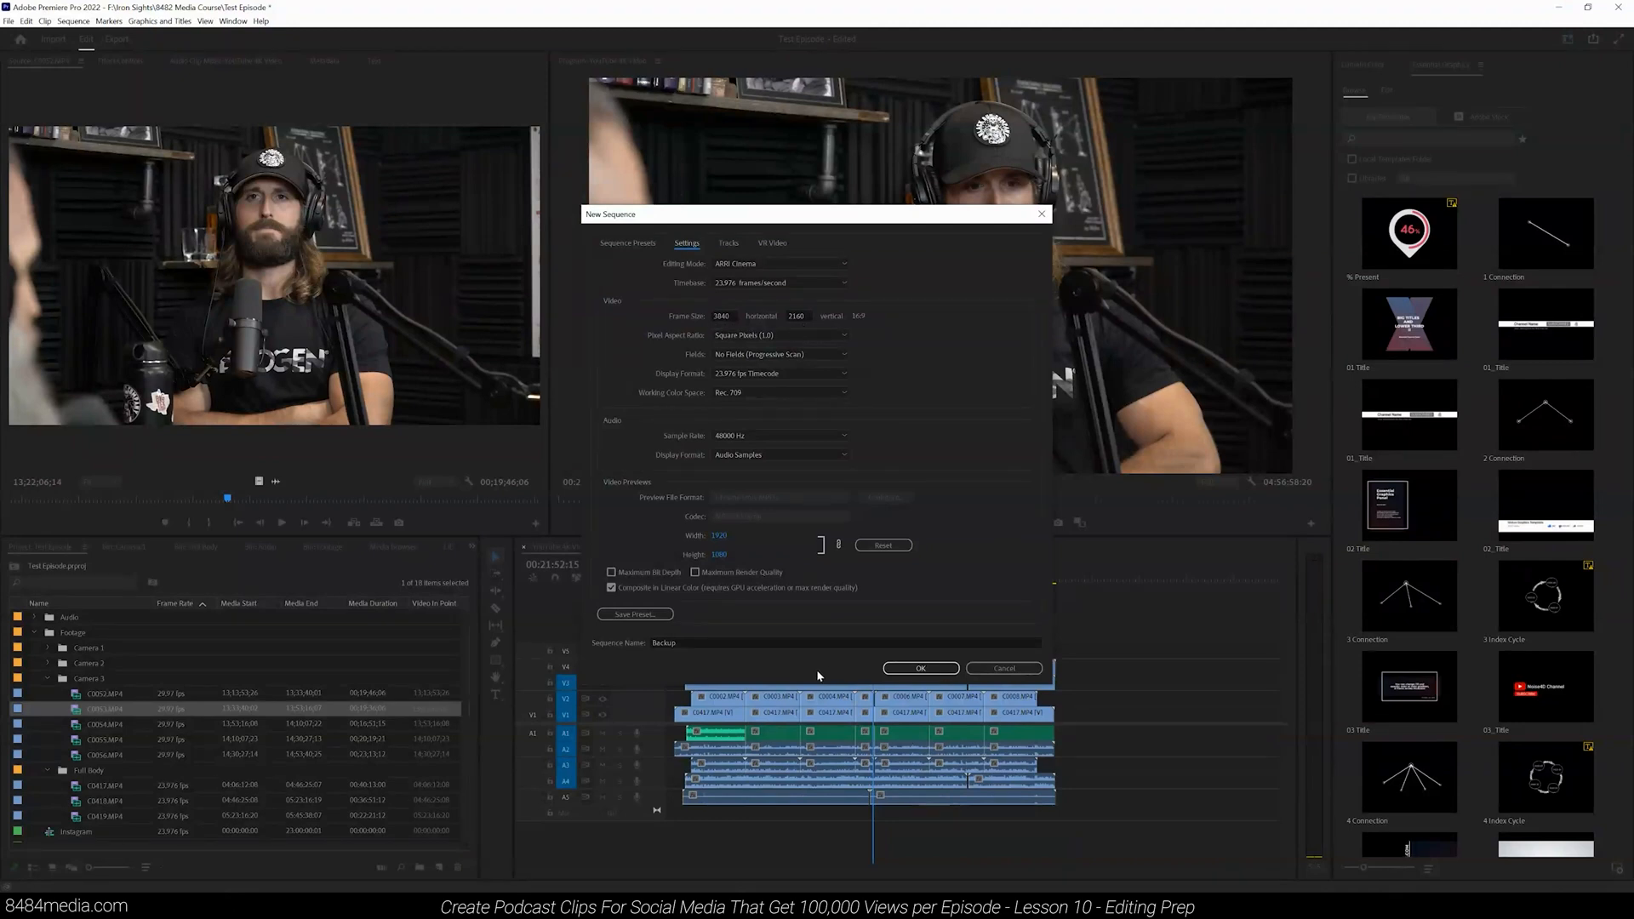
left_click(928, 669)
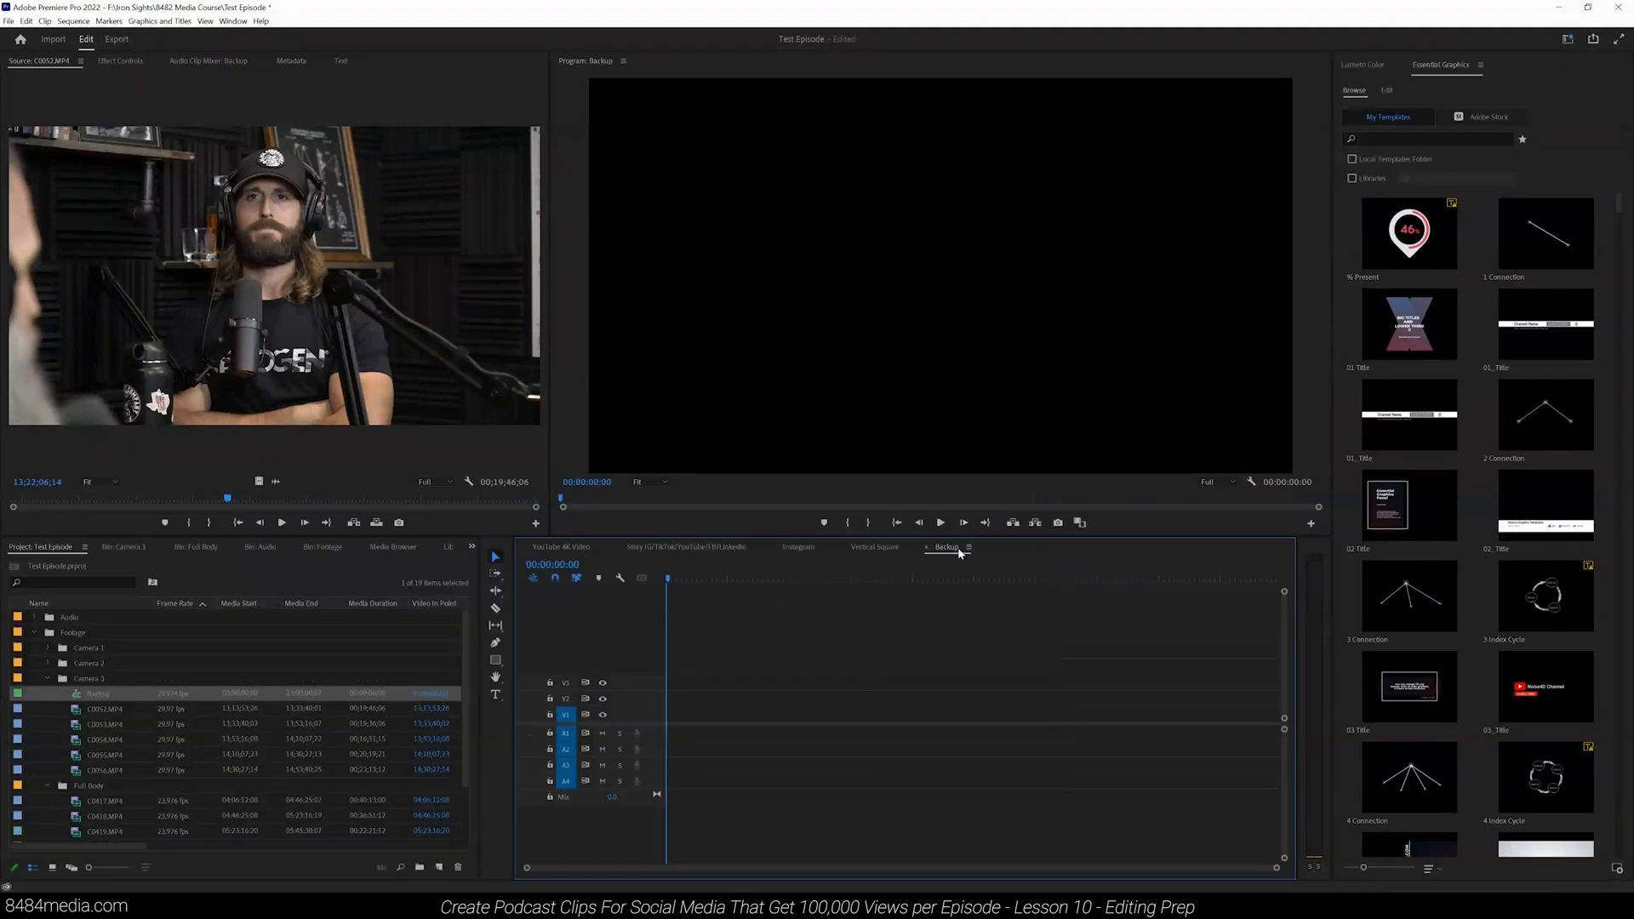
Step: In the YouTube 4K Video sequence, move the distant stray audio clip on A1 closer to the synced footage
left_click(566, 548)
left_click_drag(696, 623, 1124, 840)
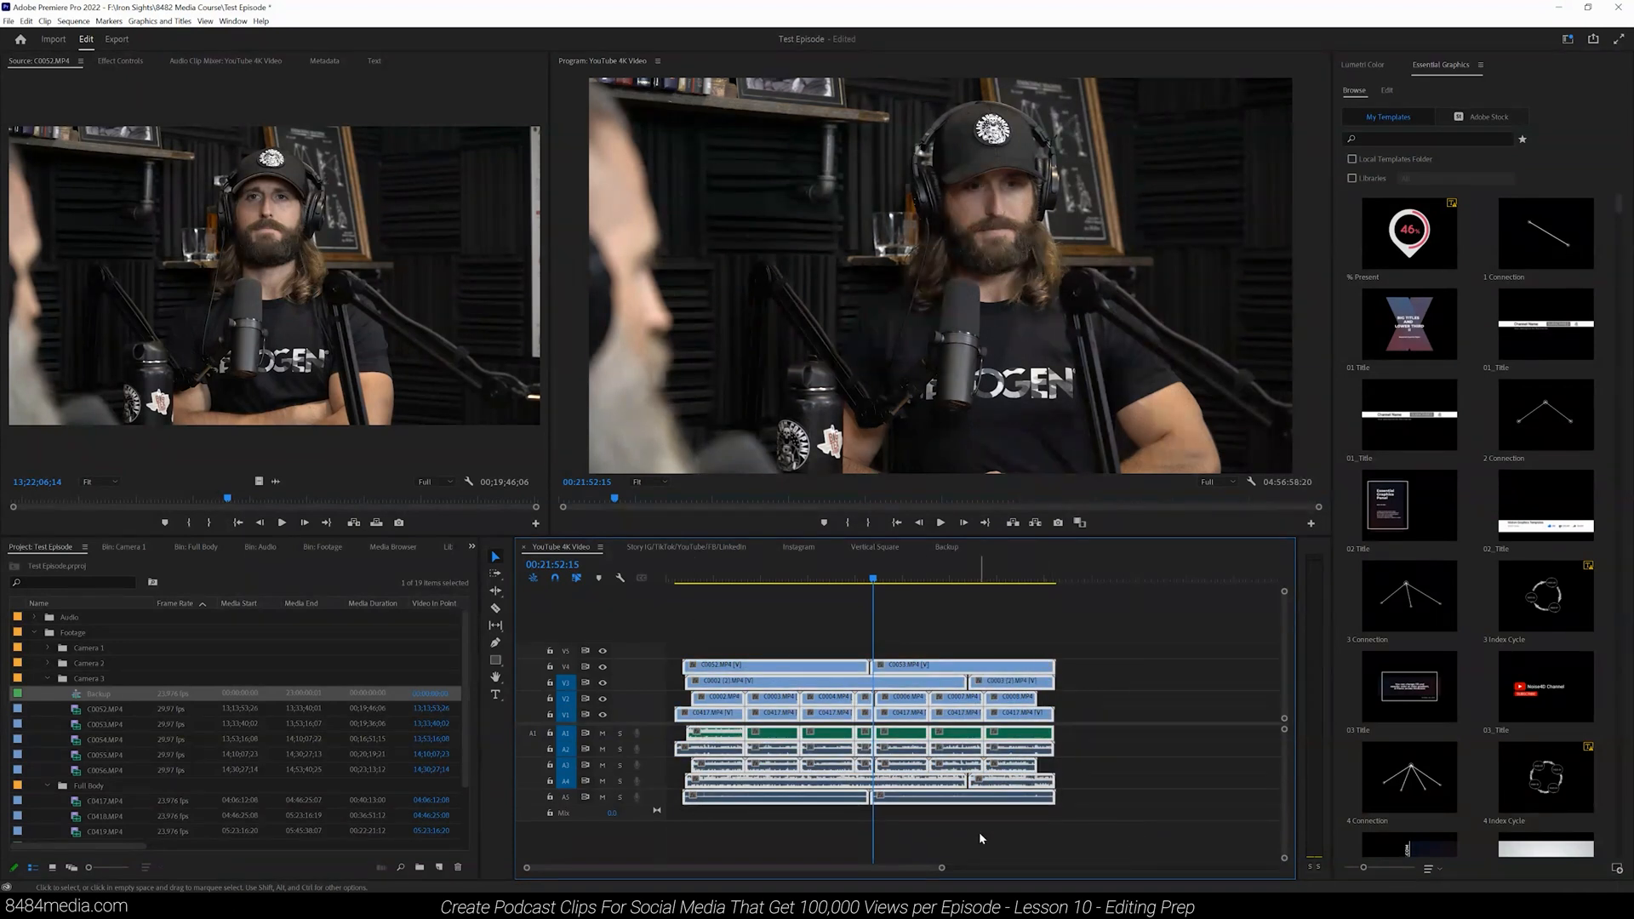
key("backslash")
left_click_drag(1027, 638, 1168, 831)
left_click_drag(1091, 738, 805, 739)
Step: Copy all clips from YouTube 4K Video into the start of the Backup sequence, and return to YouTube 4K Video
left_click_drag(908, 595, 633, 815)
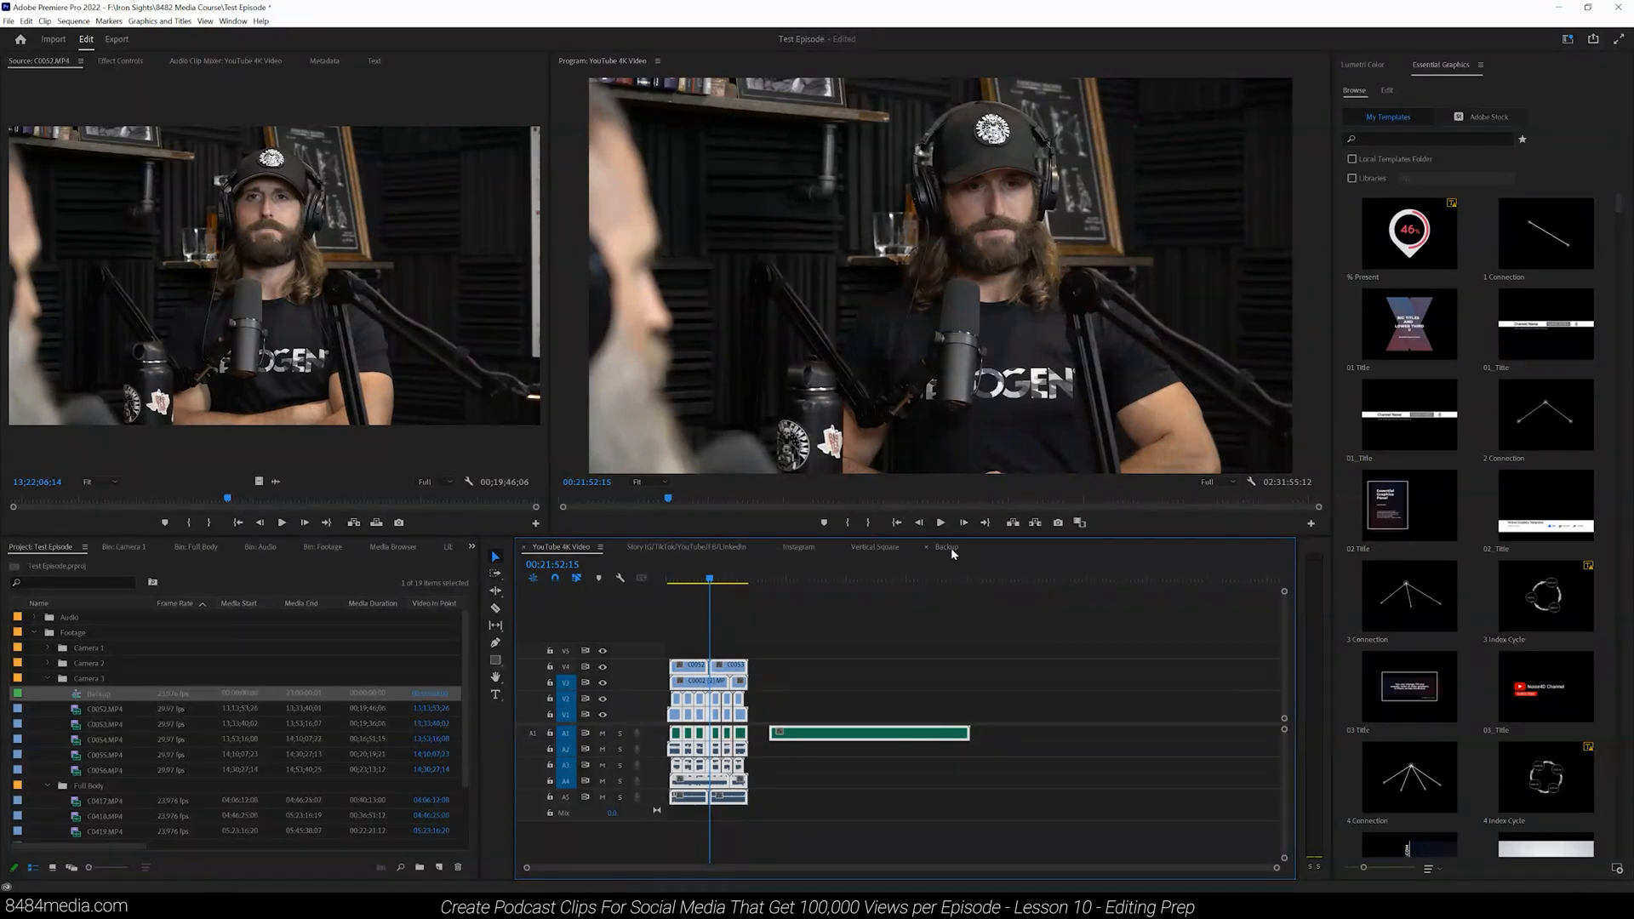
left_click_drag(885, 613, 600, 813)
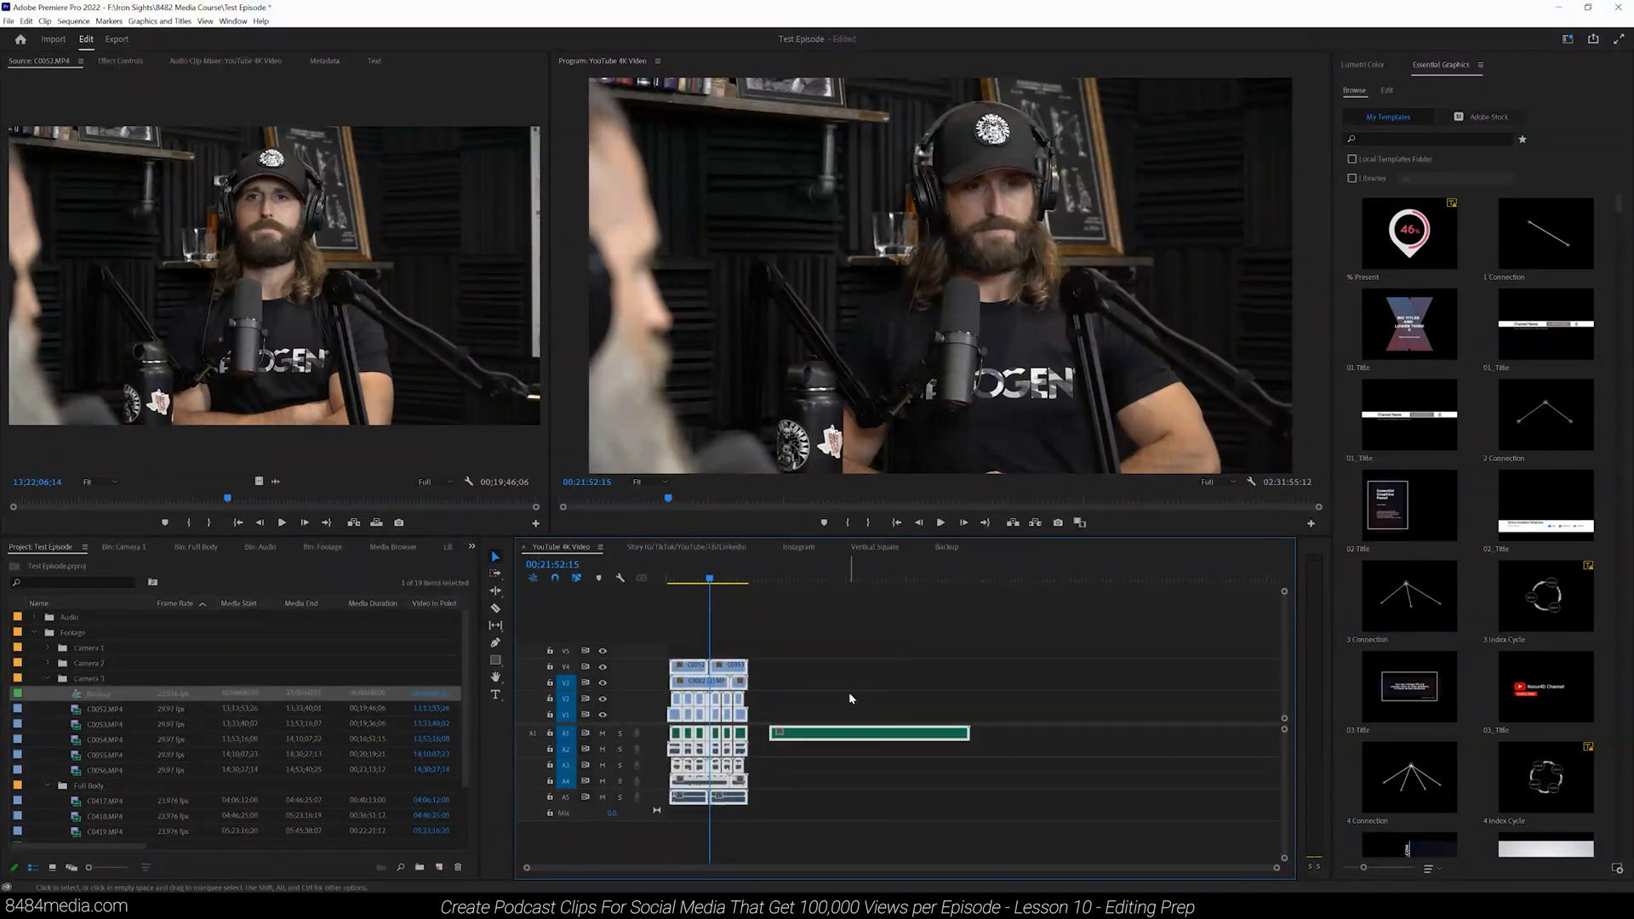
left_click(26, 20)
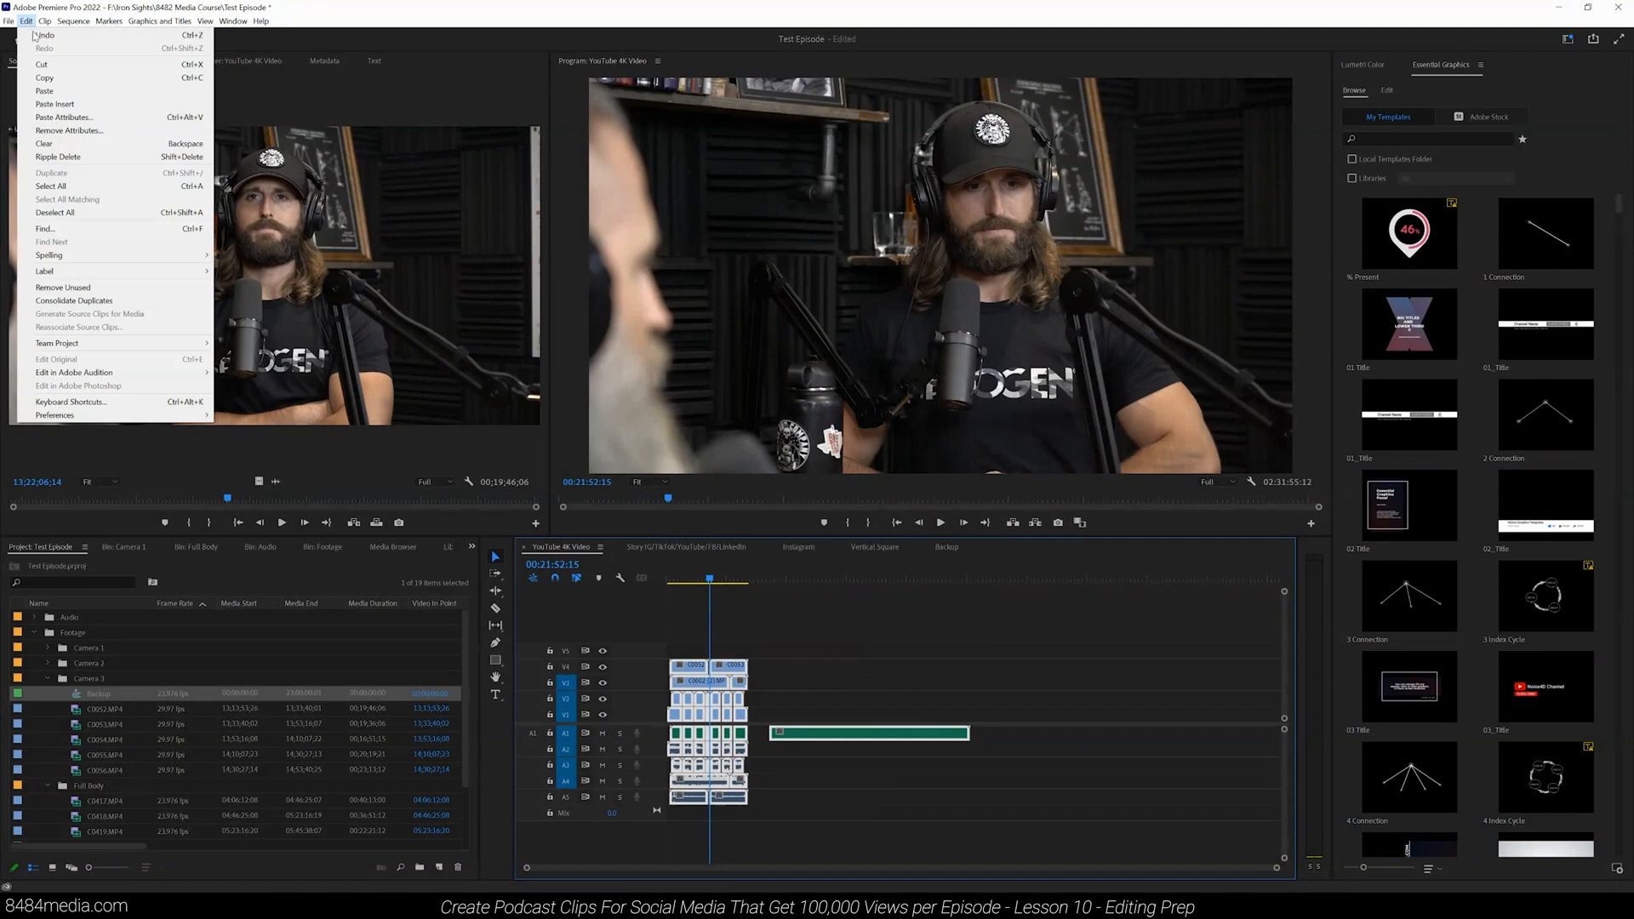
left_click(69, 80)
left_click(949, 547)
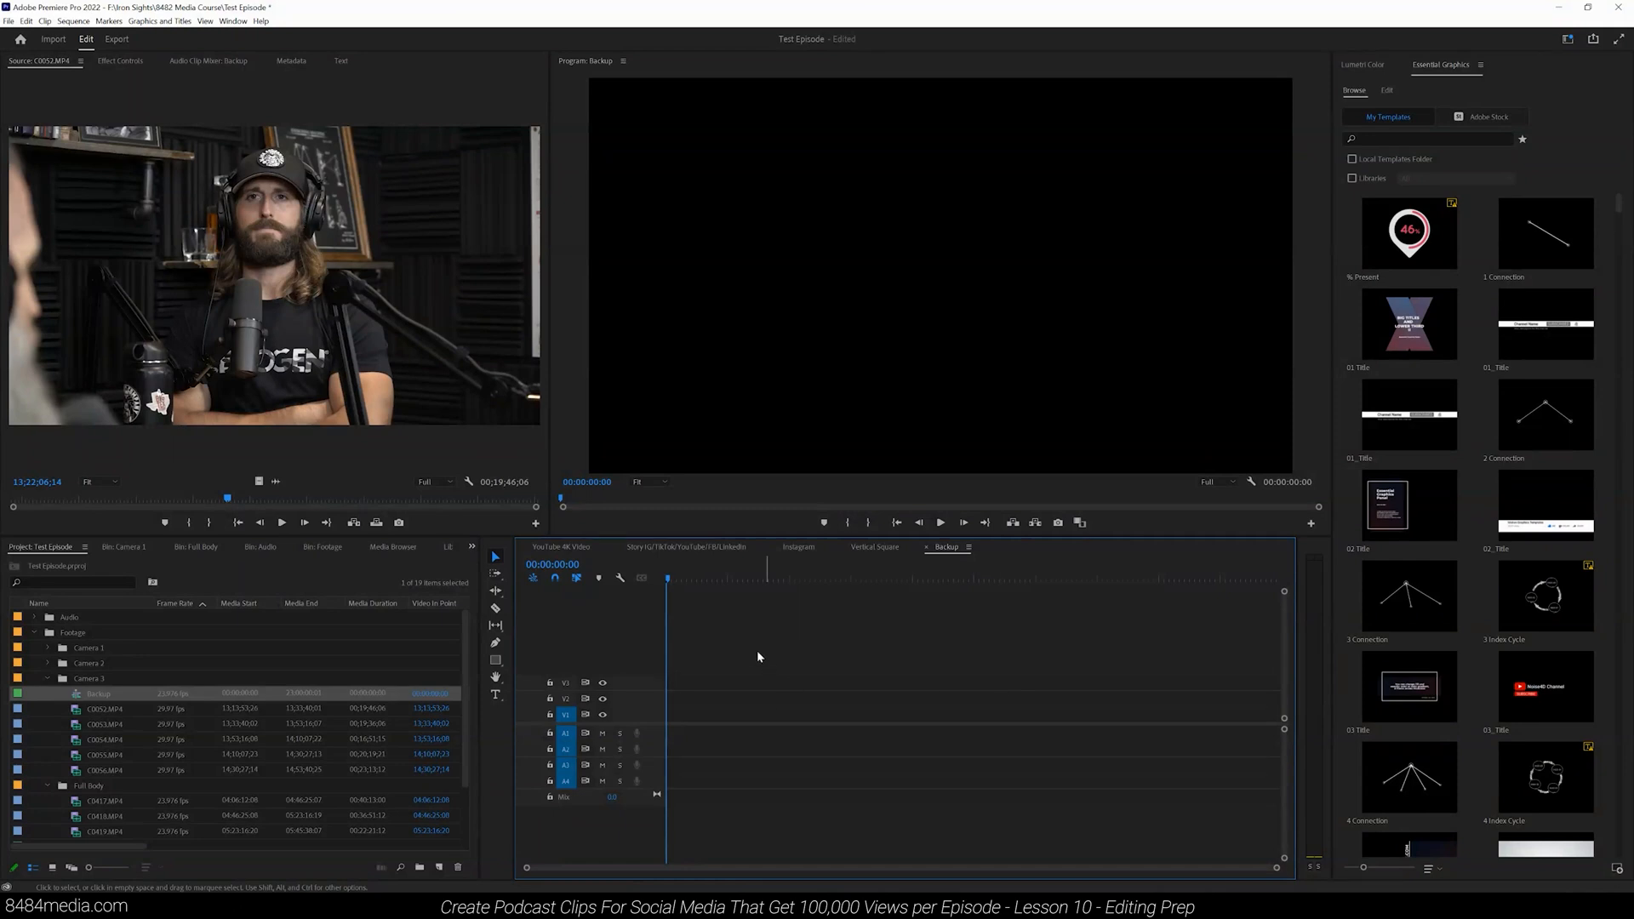
key("ctrl+v")
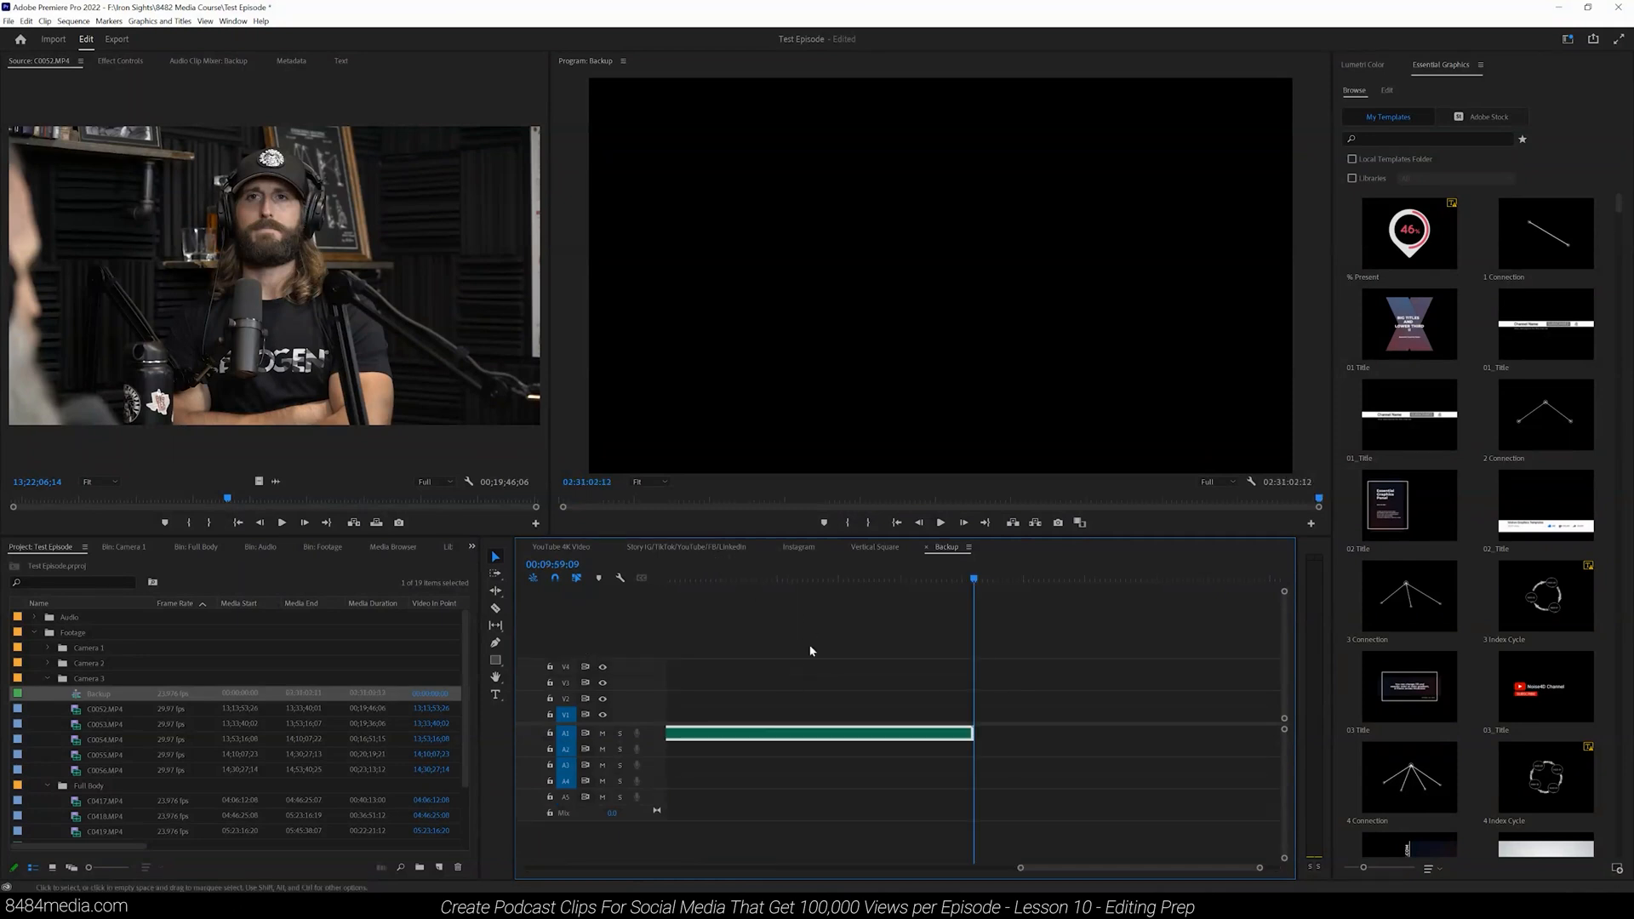
left_click(570, 547)
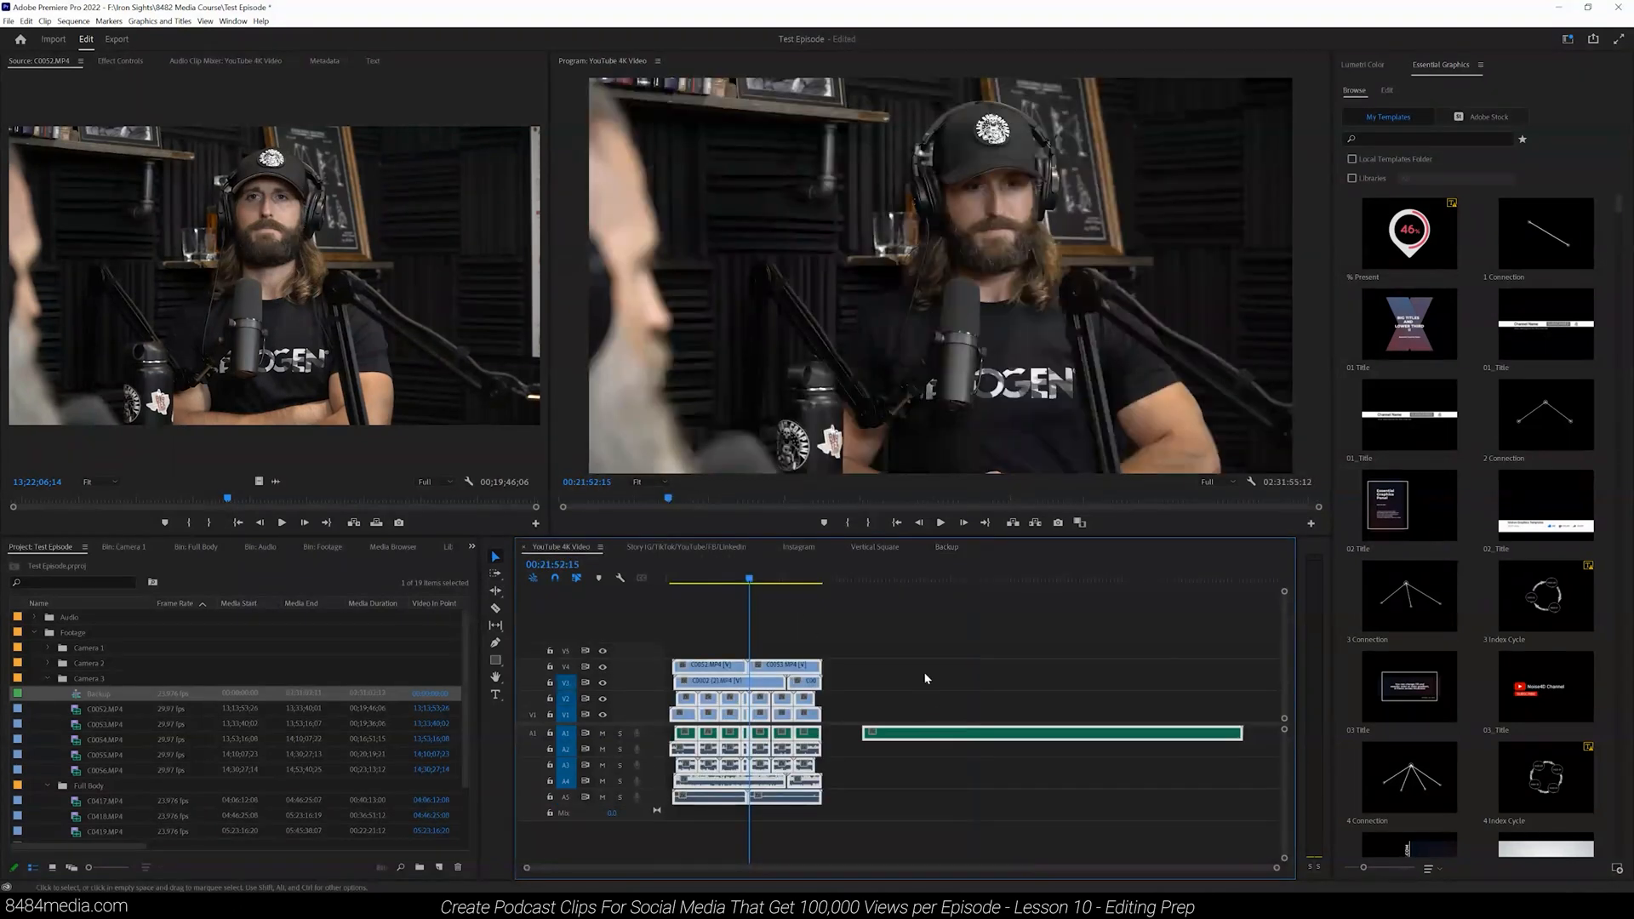
Step: Unlink the camera audio on A2 to A5 from its video clips in YouTube 4K Video
left_click_drag(1278, 874, 703, 745)
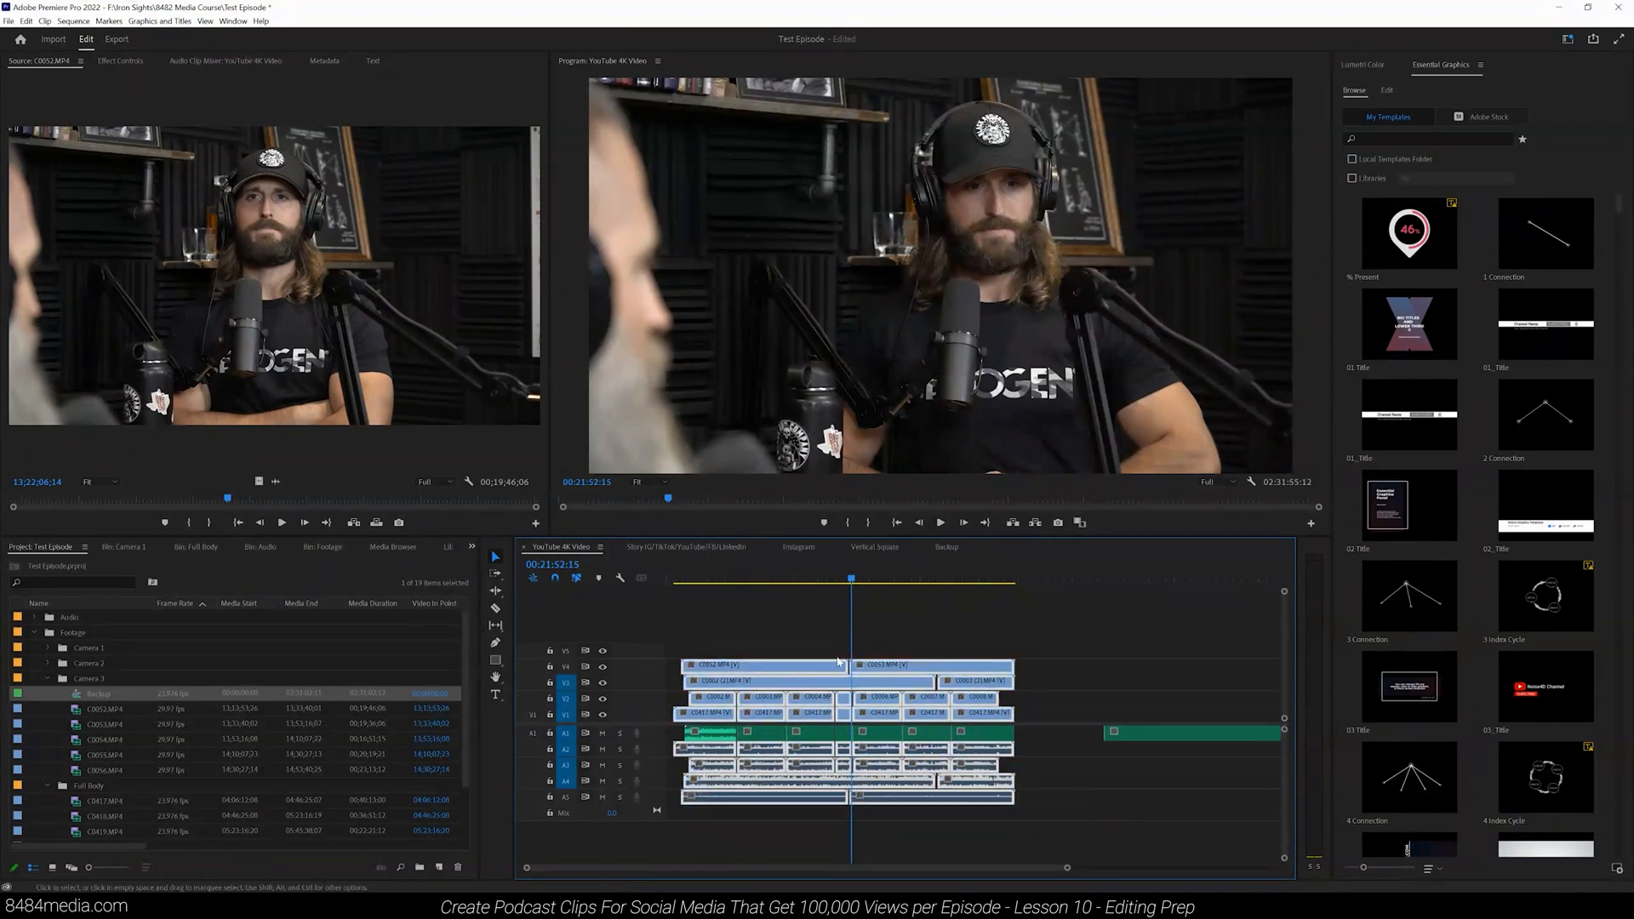
right_click(722, 756)
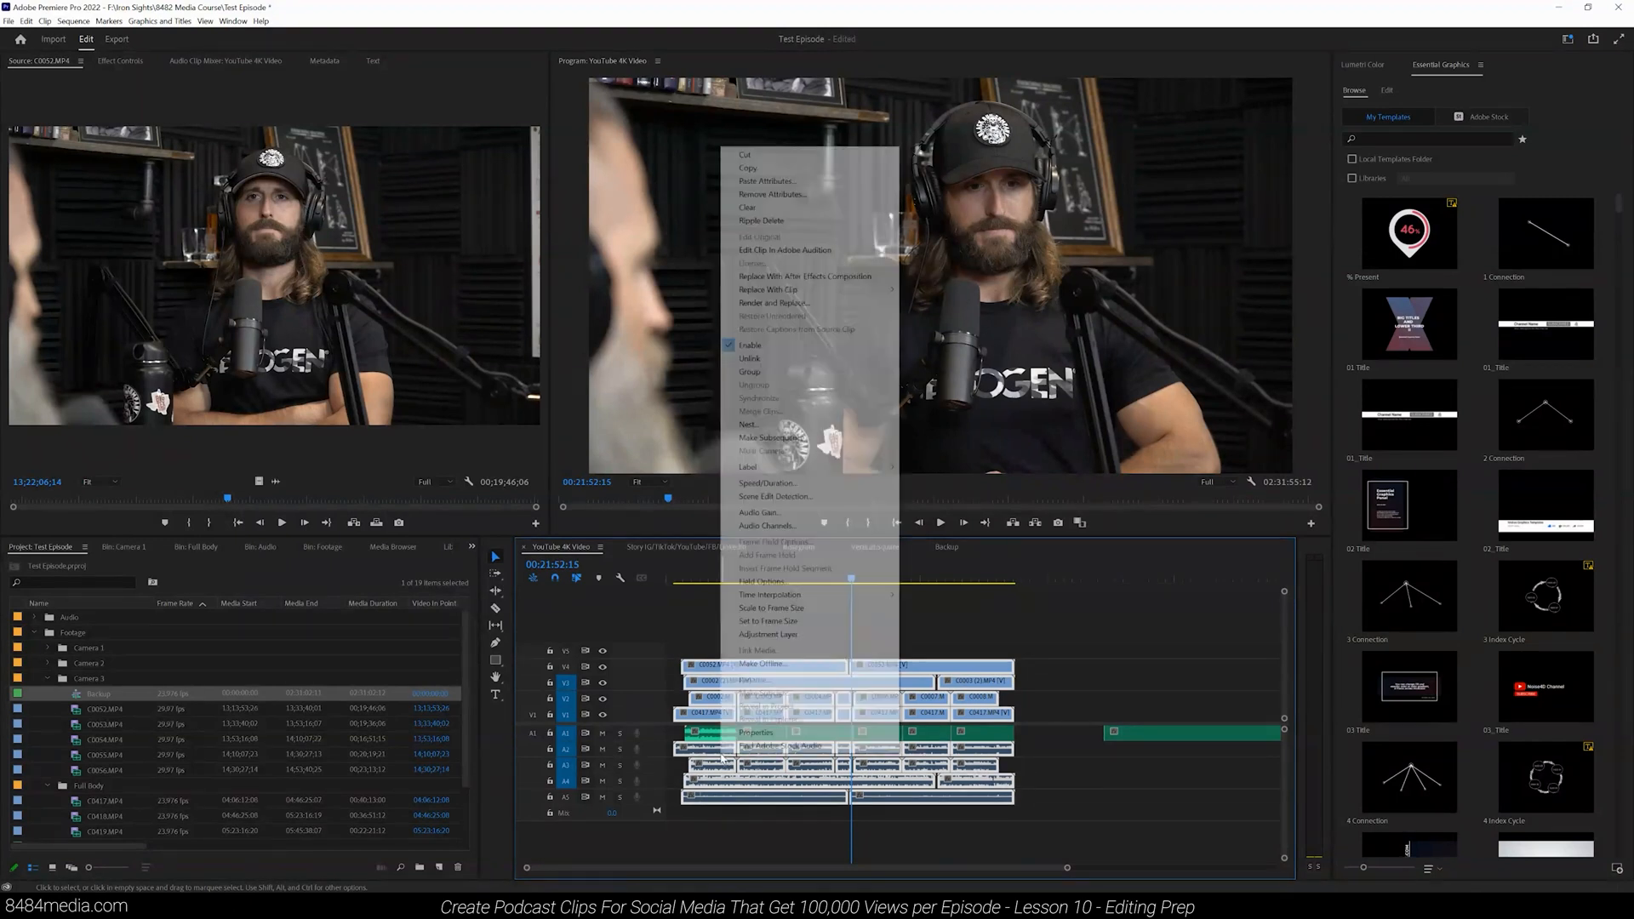
left_click(764, 361)
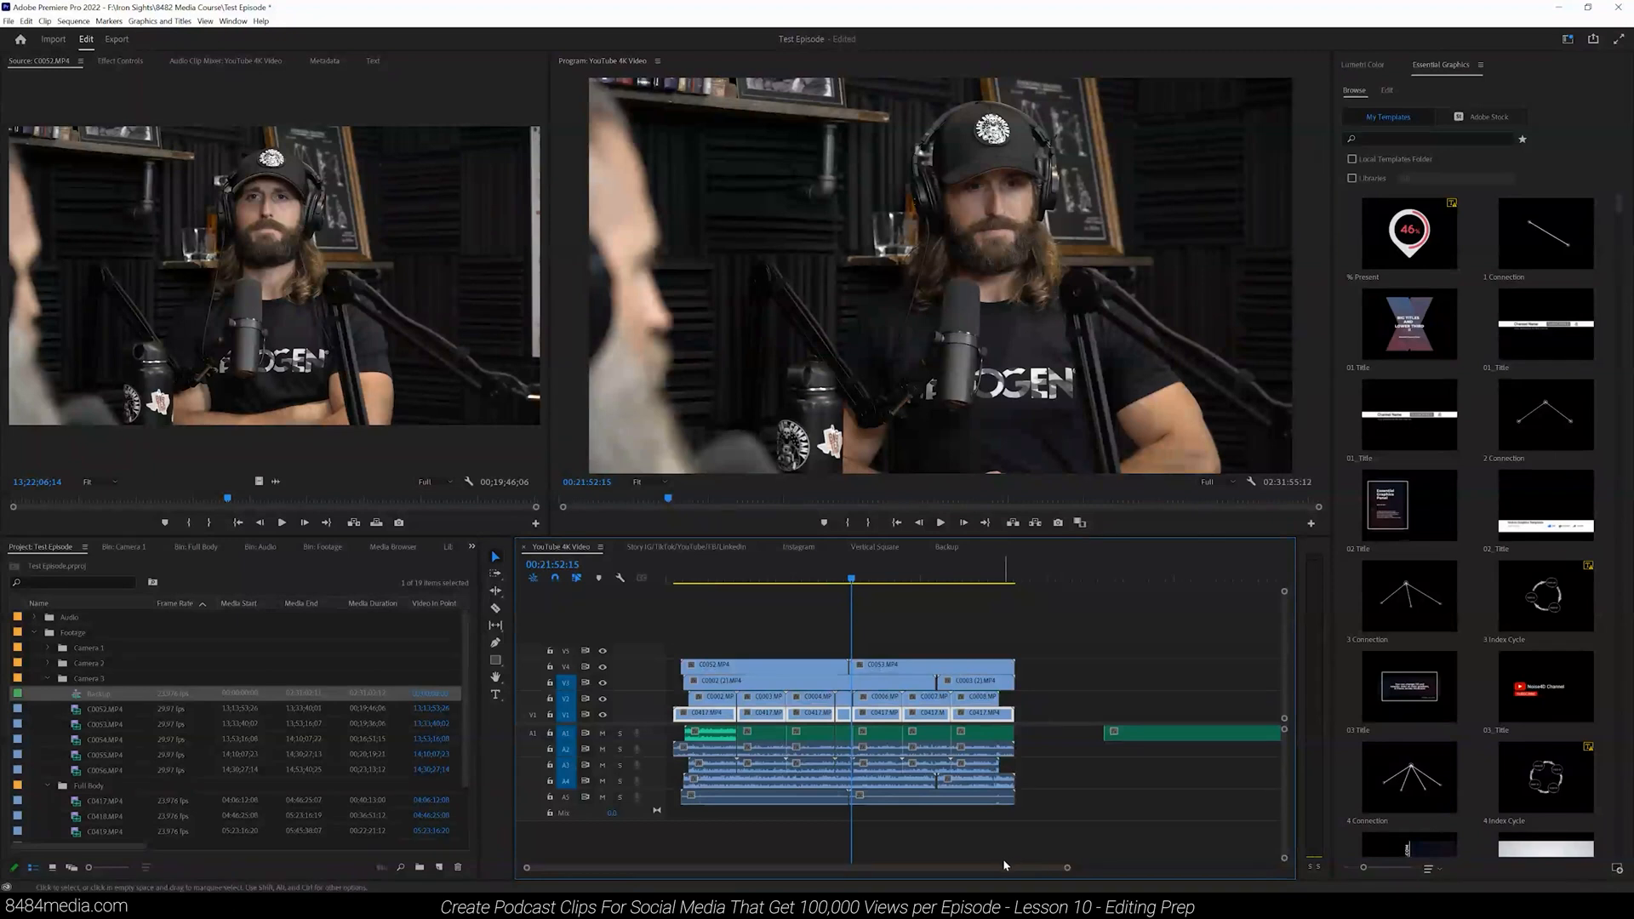
Step: Select individual video and audio clips to check that they are separate, and undo the unlinking
left_click(784, 669)
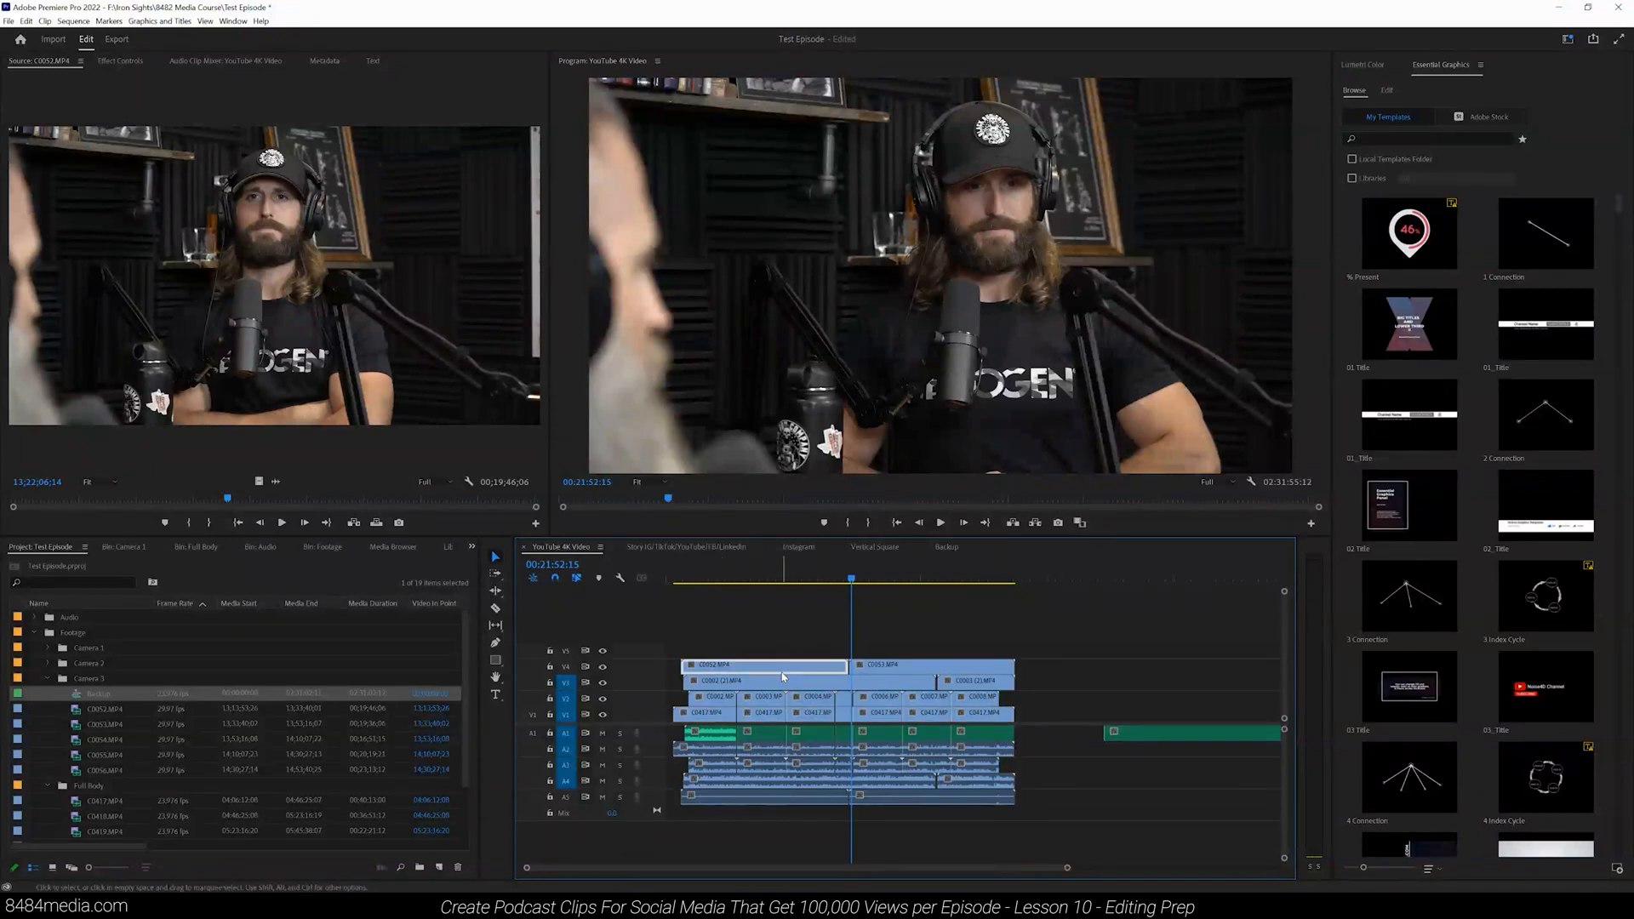
left_click(907, 577)
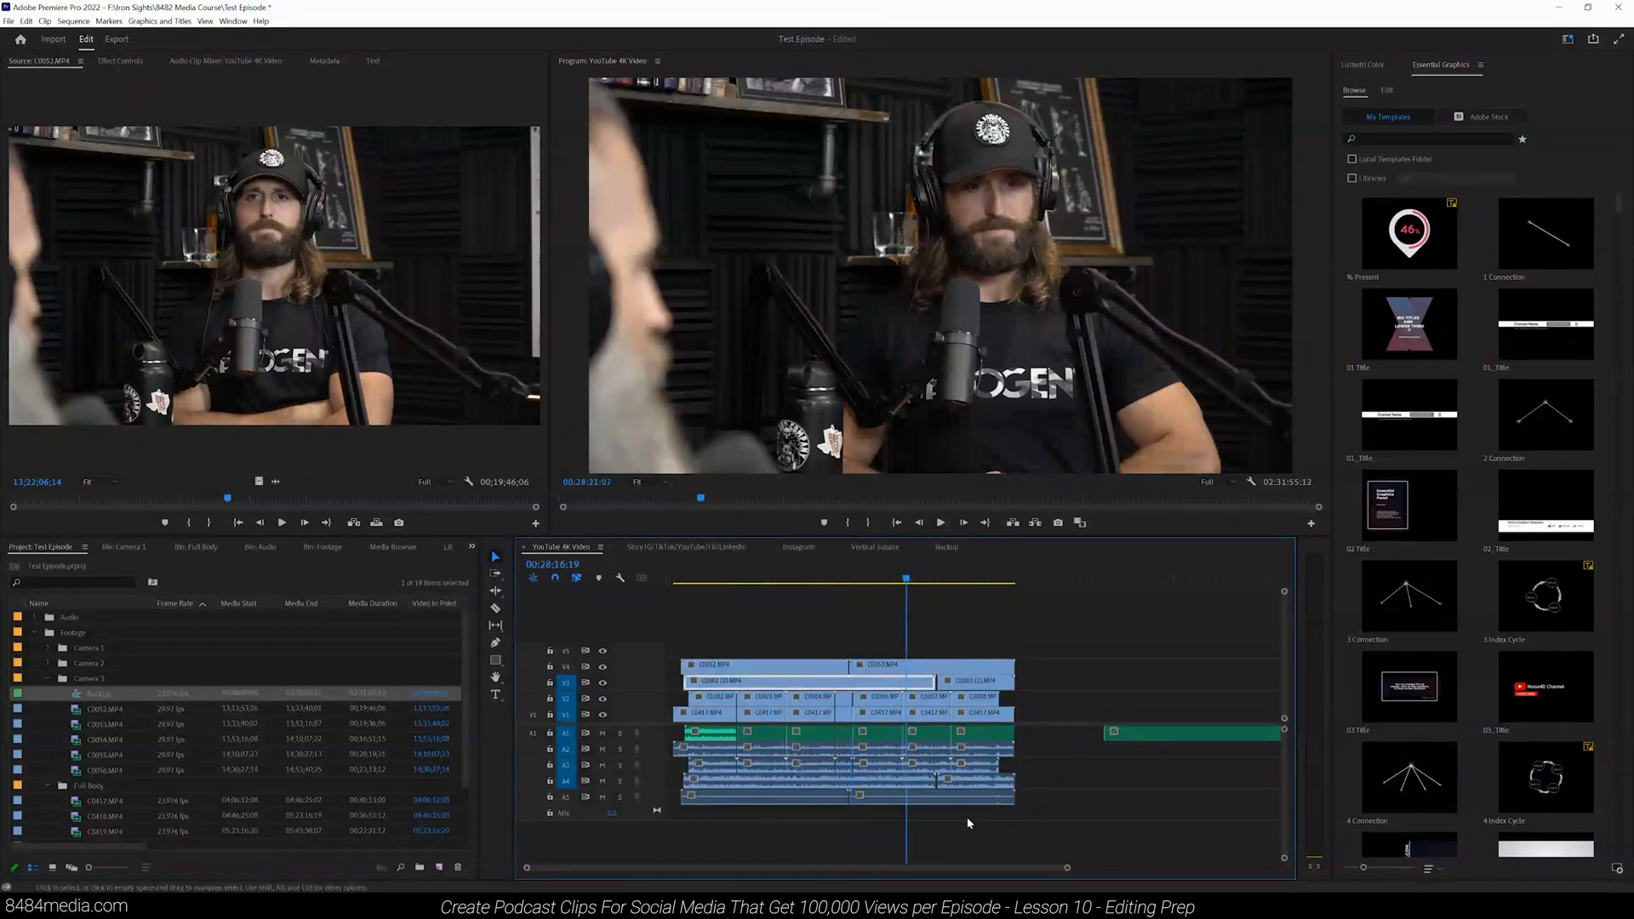
left_click(824, 778)
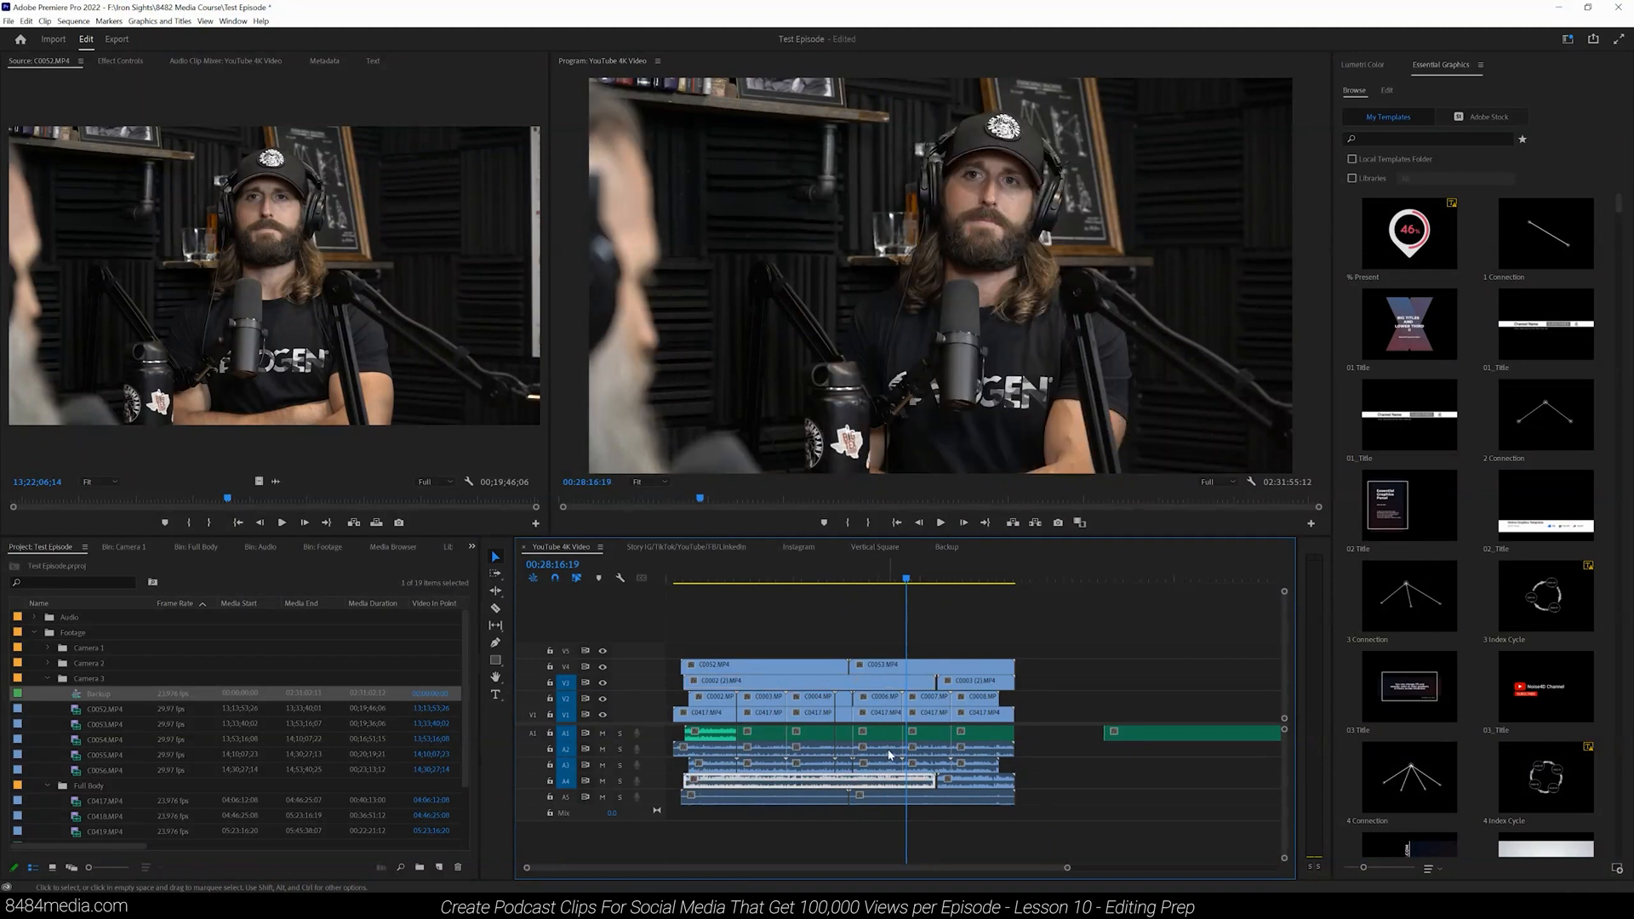
left_click(895, 671)
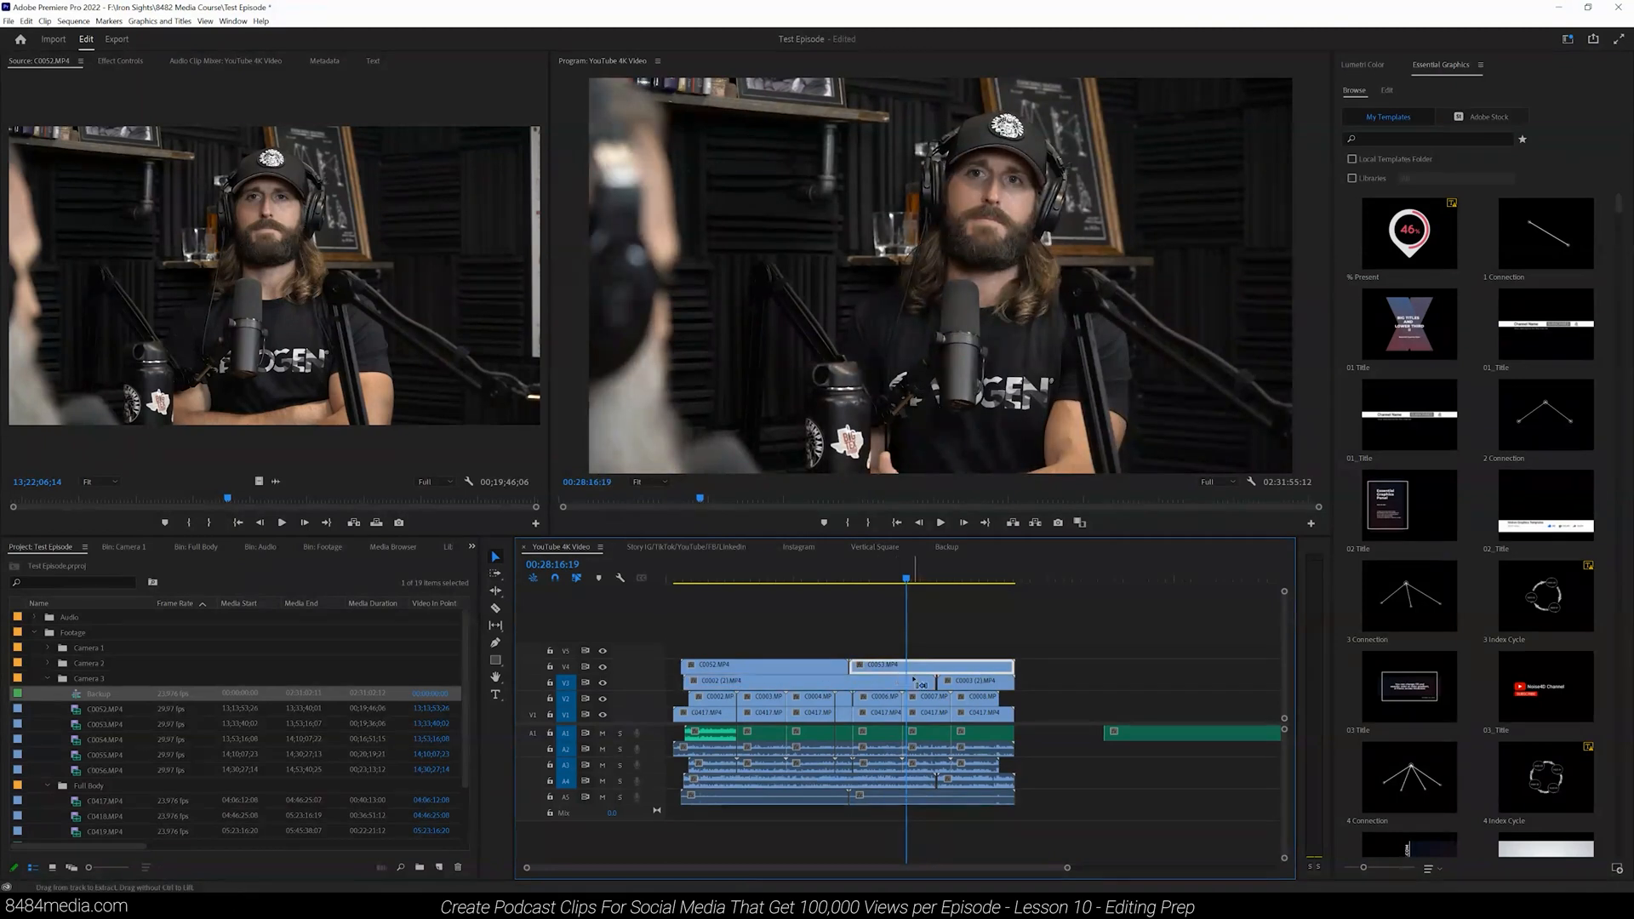
key("ctrl+z")
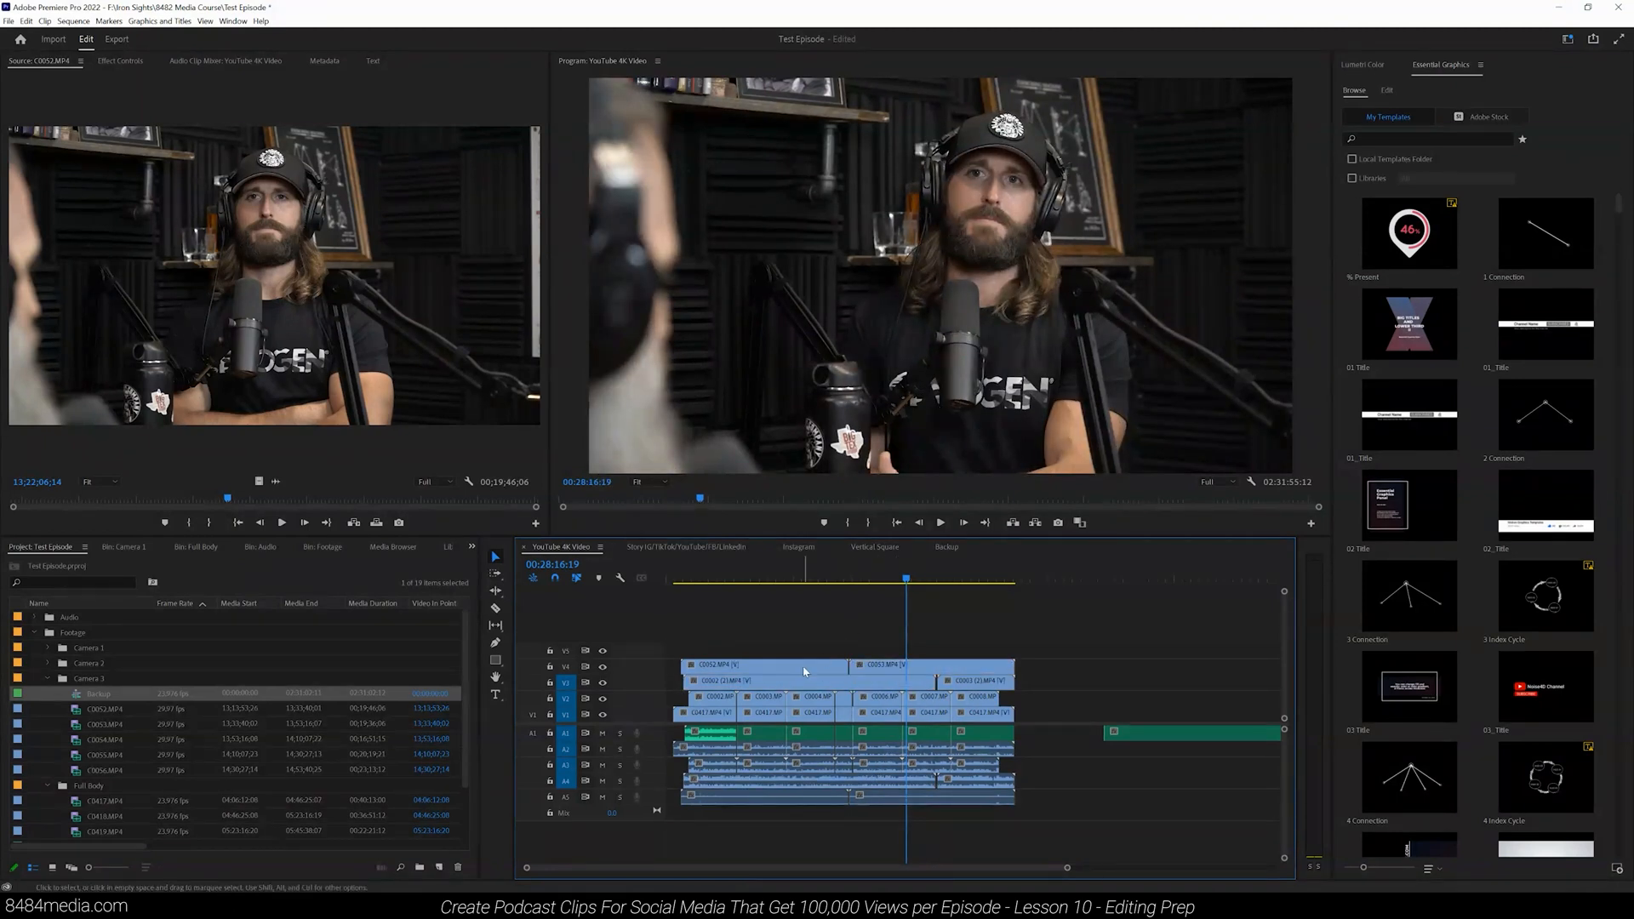
Step: Select several linked clips, delete the second clip on V2 together with its linked audio, and undo the deletion
left_click(739, 669)
left_click(894, 673)
left_click(870, 684)
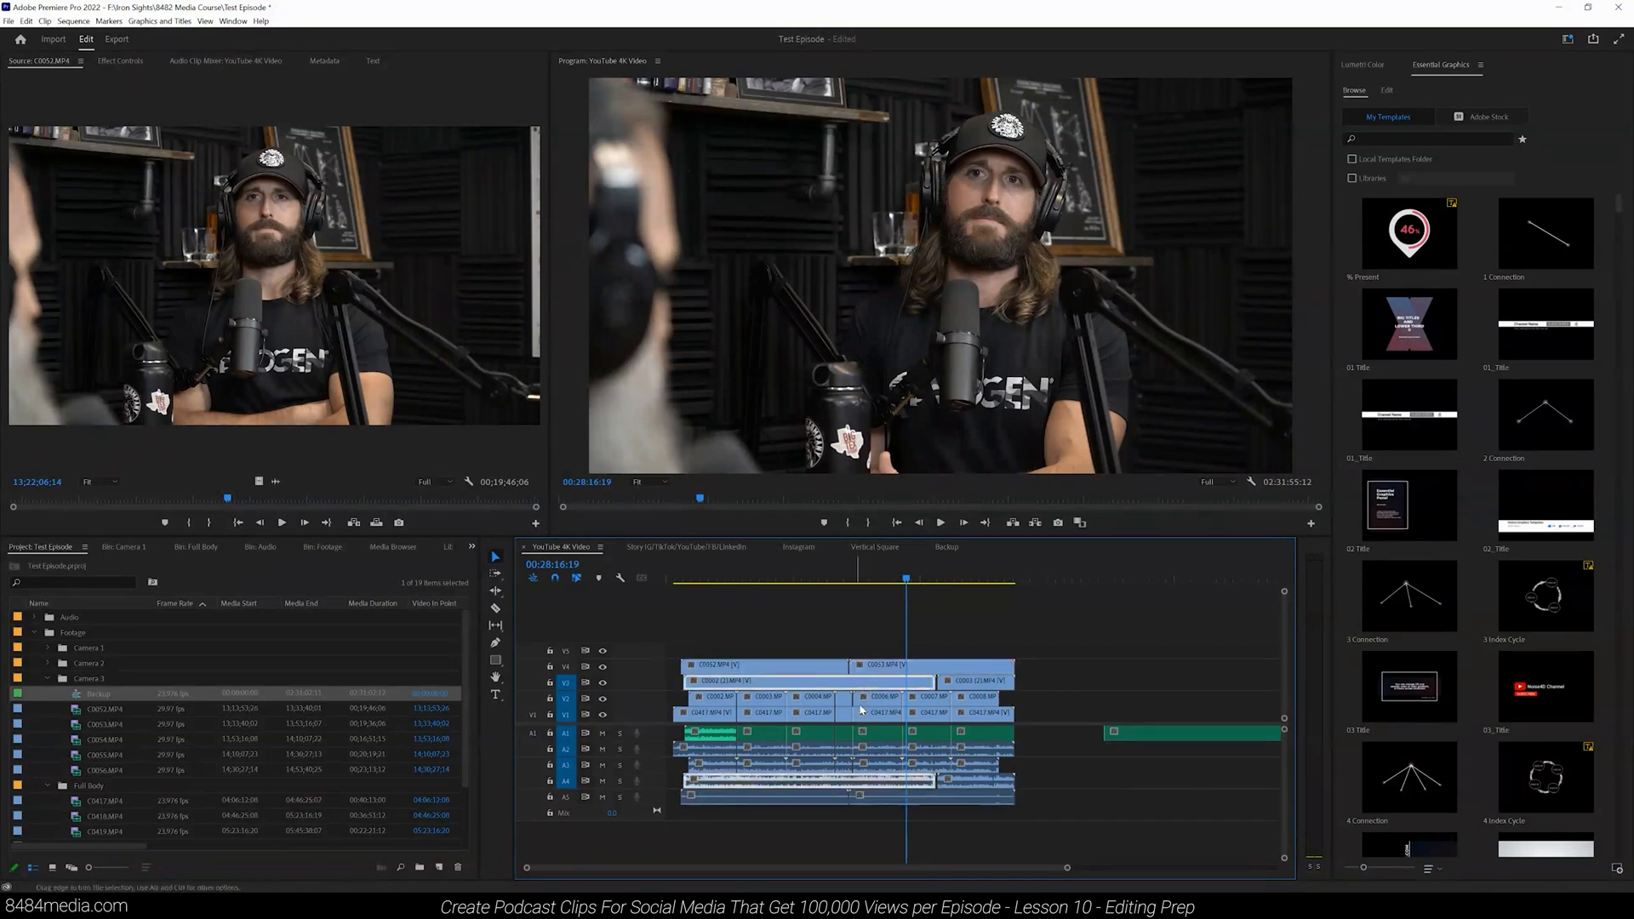
left_click(887, 703)
left_click(811, 701)
left_click(760, 706)
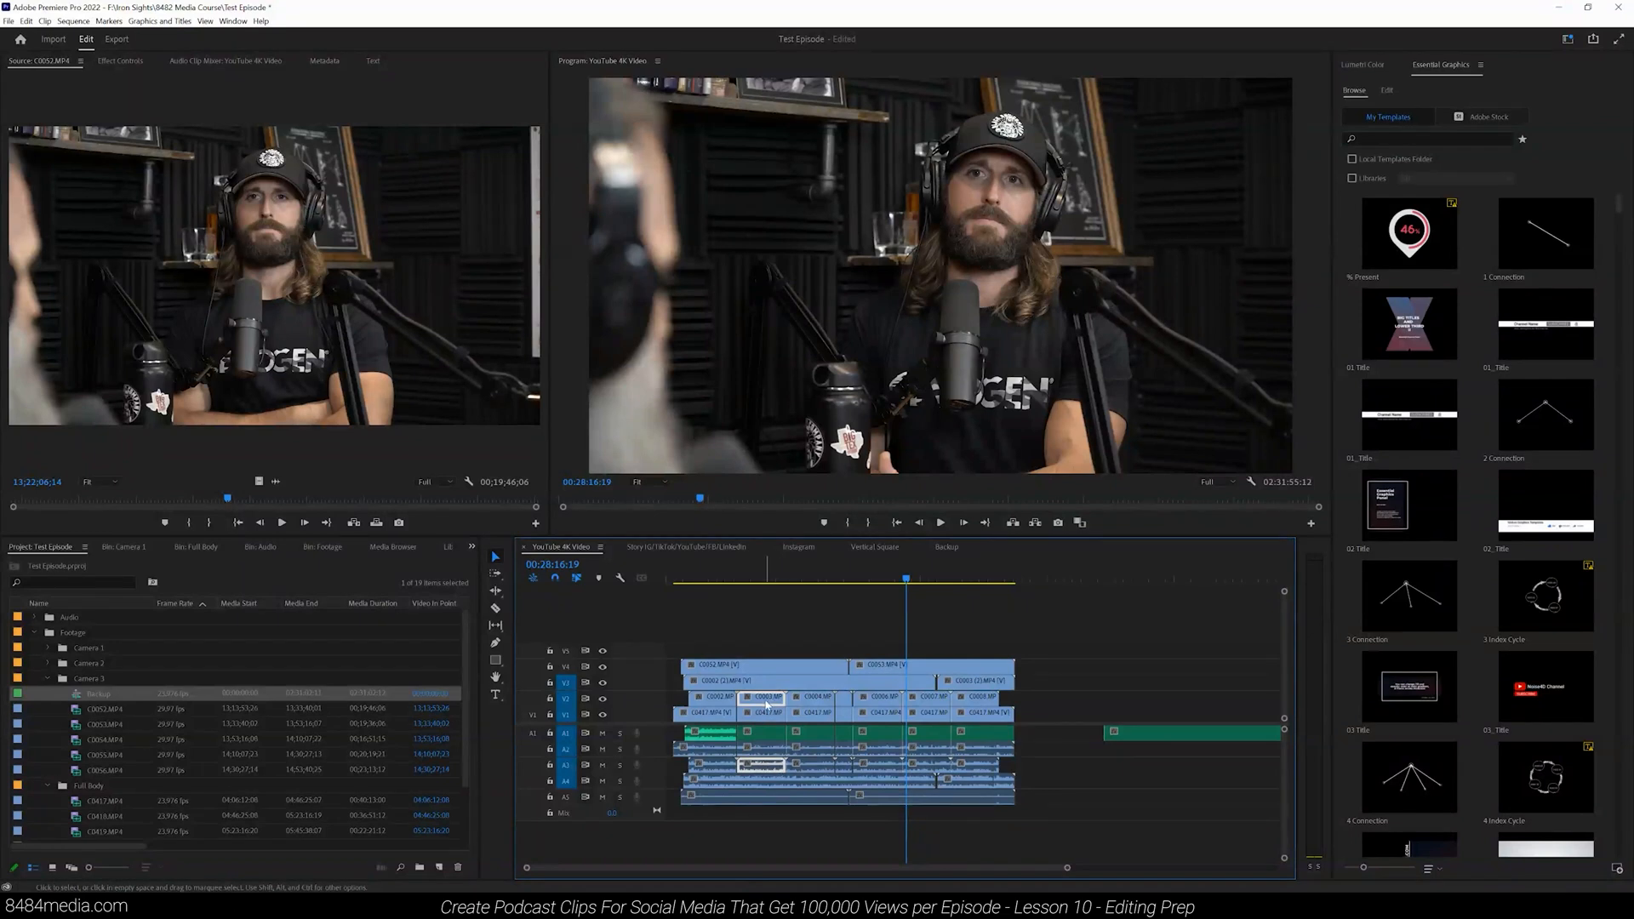
key("Delete")
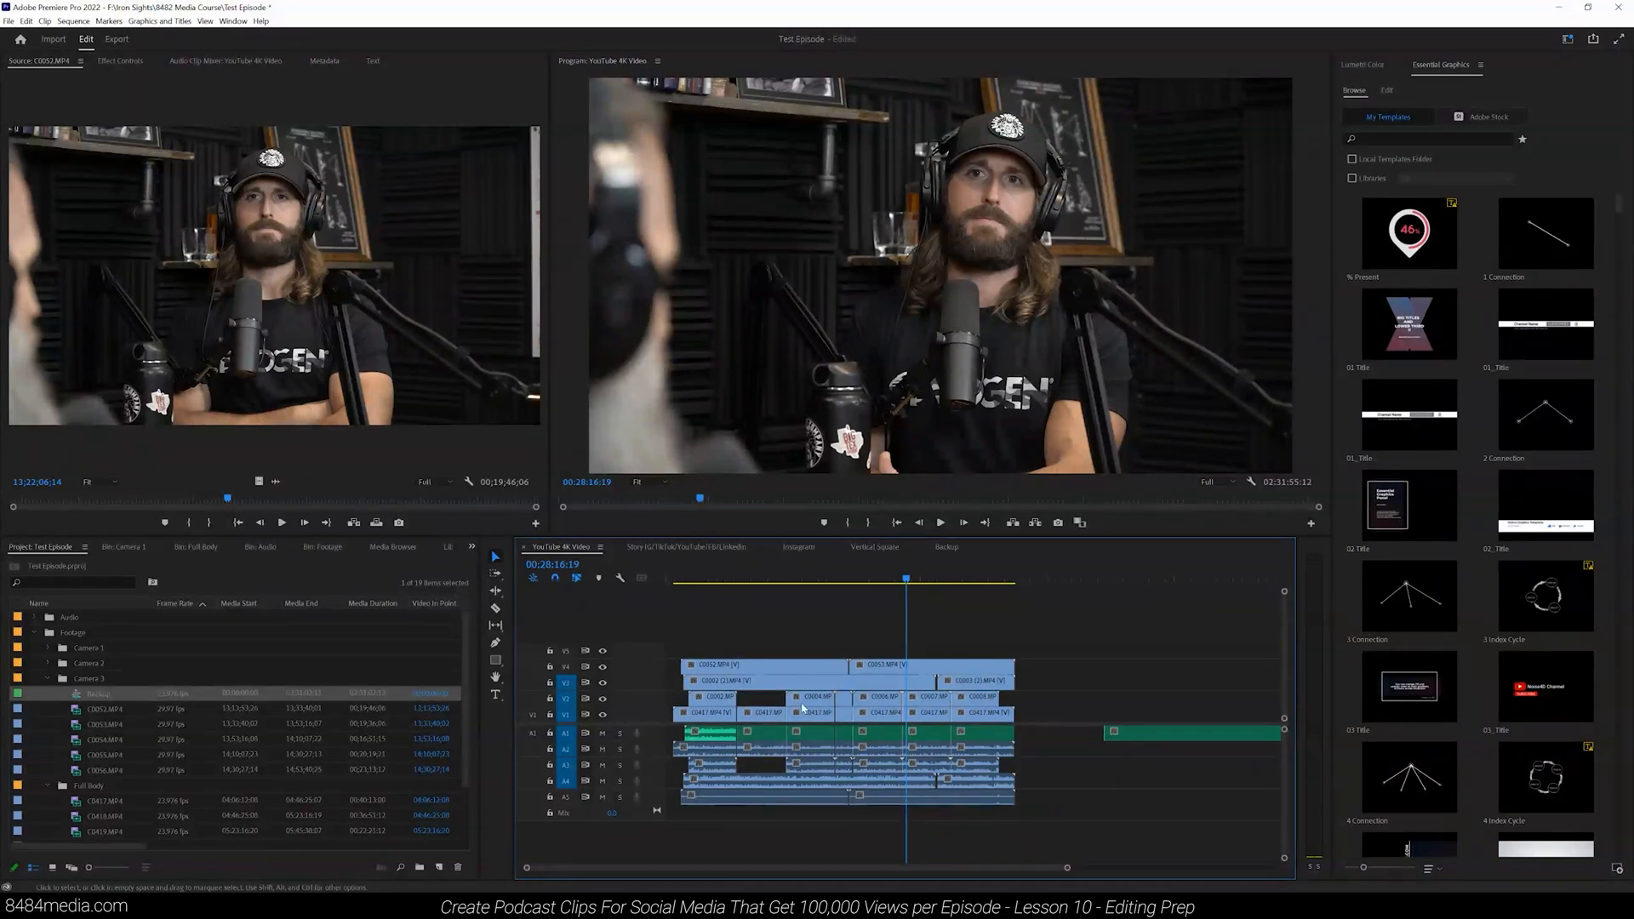
key("ctrl+z")
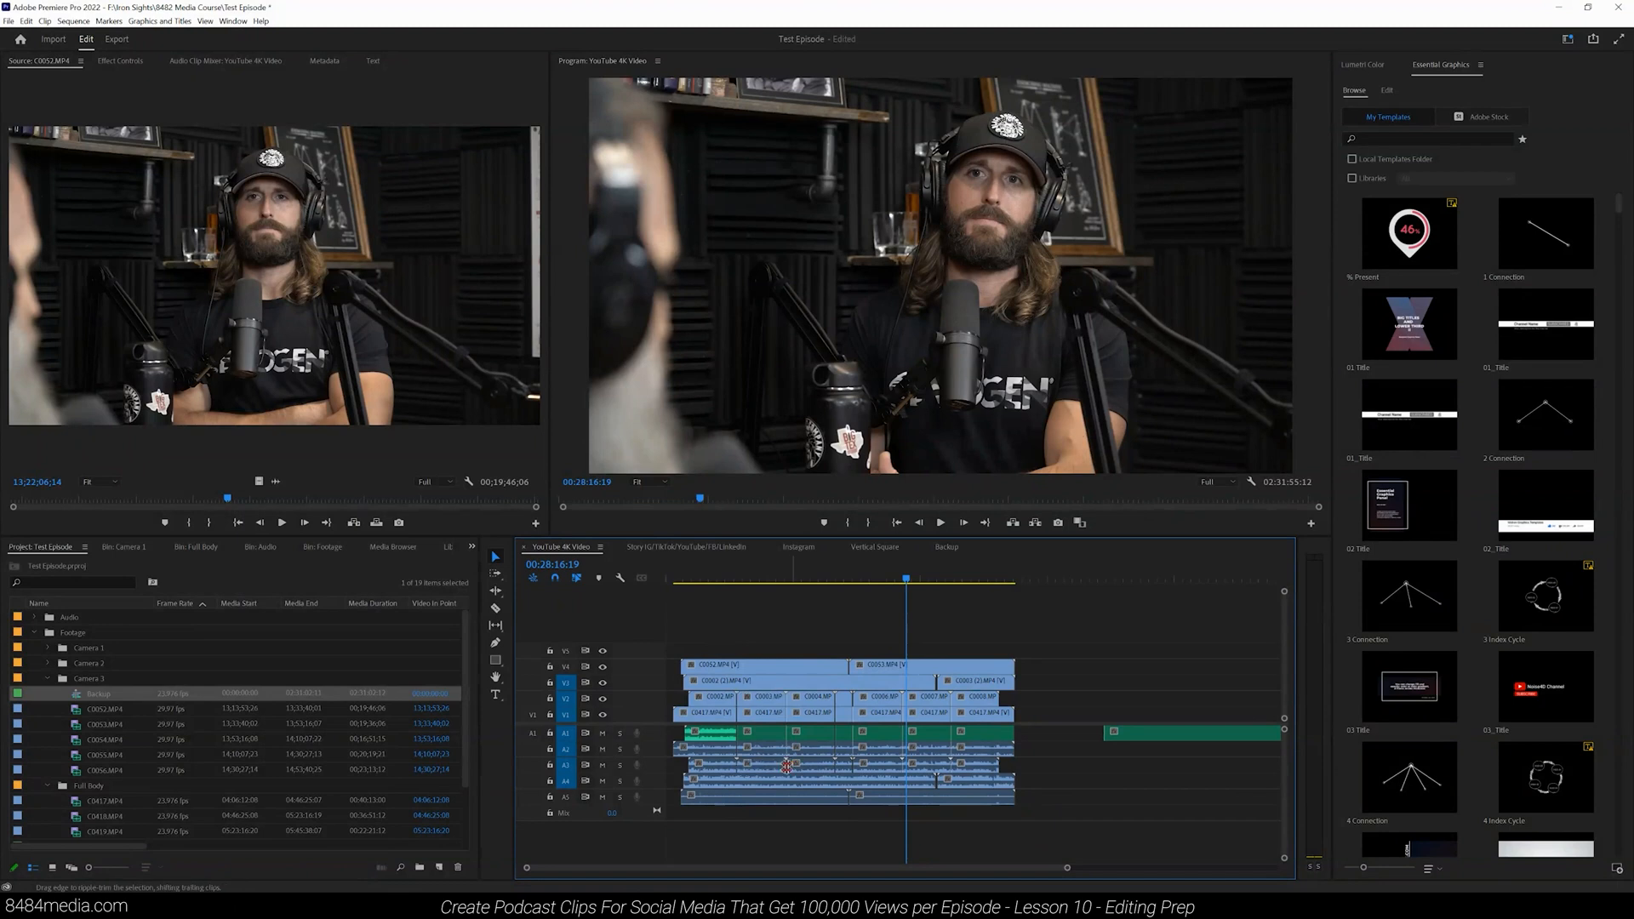
Step: Unlink all video clips from their camera audio and delete the camera audio on tracks A2 to A5
left_click_drag(702, 628, 1026, 715)
right_click(979, 713)
left_click(1009, 326)
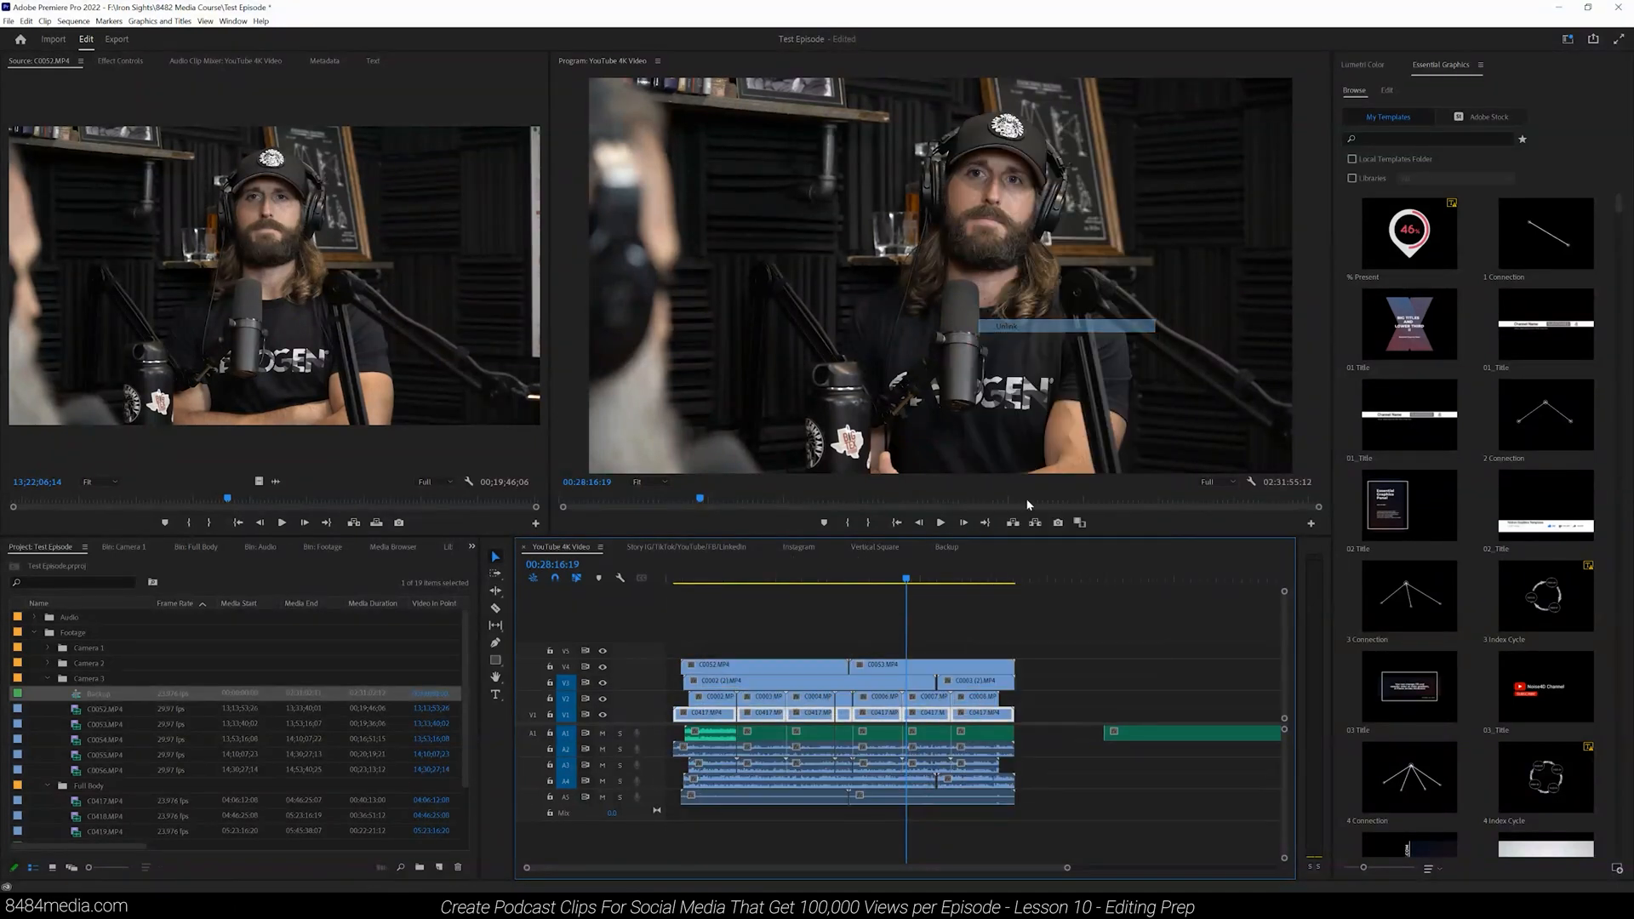
left_click_drag(1063, 815, 686, 755)
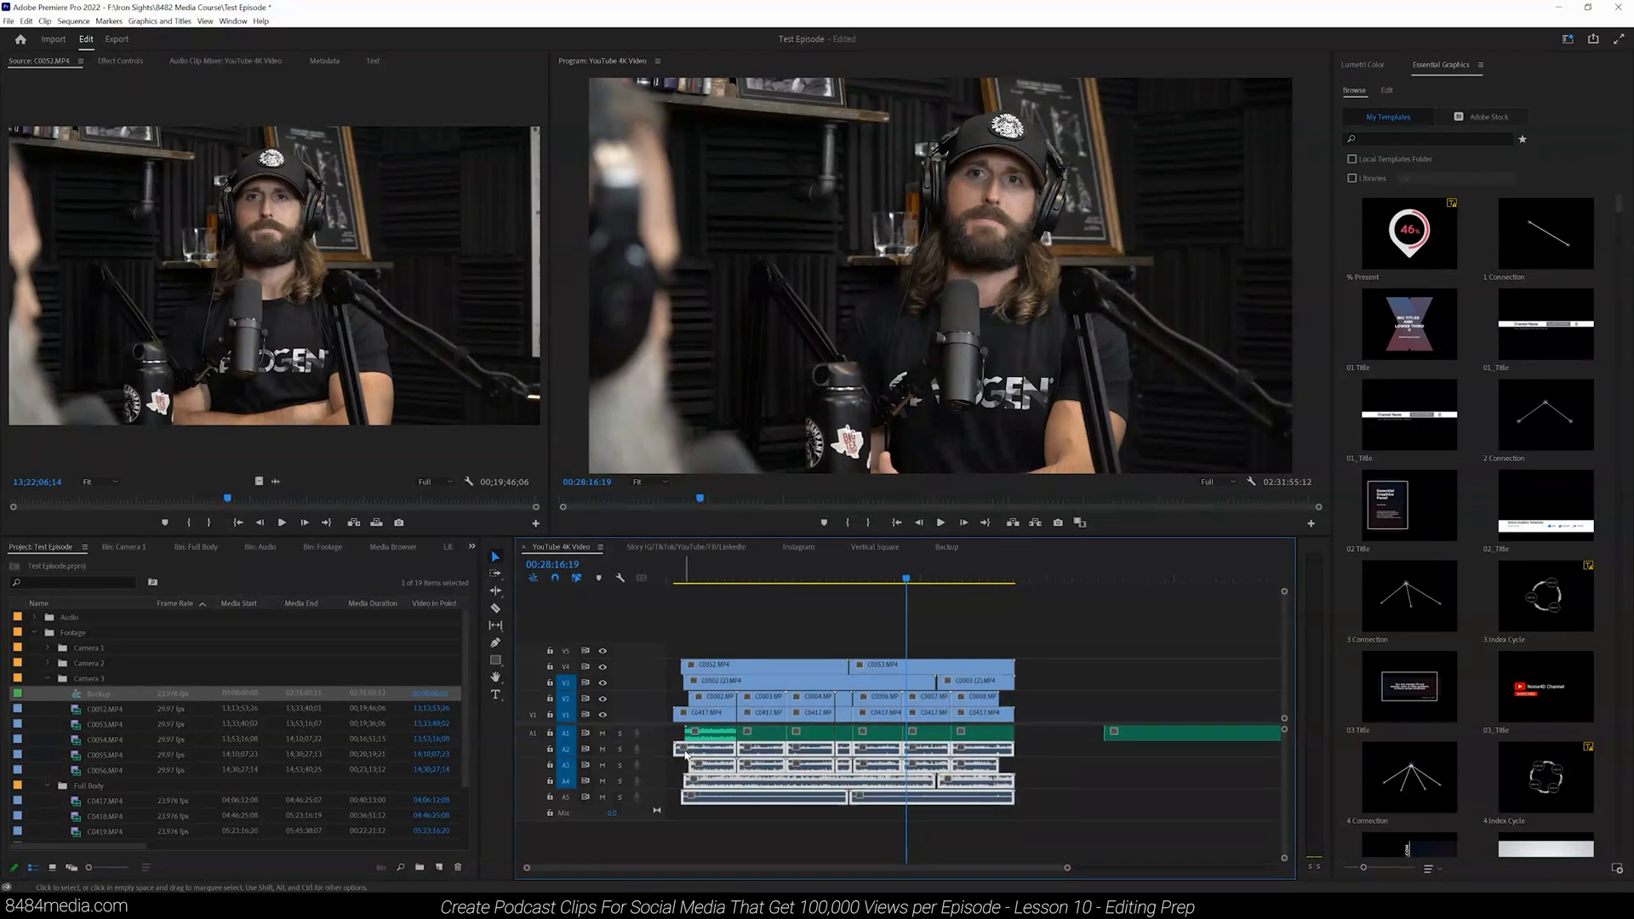
key("Delete")
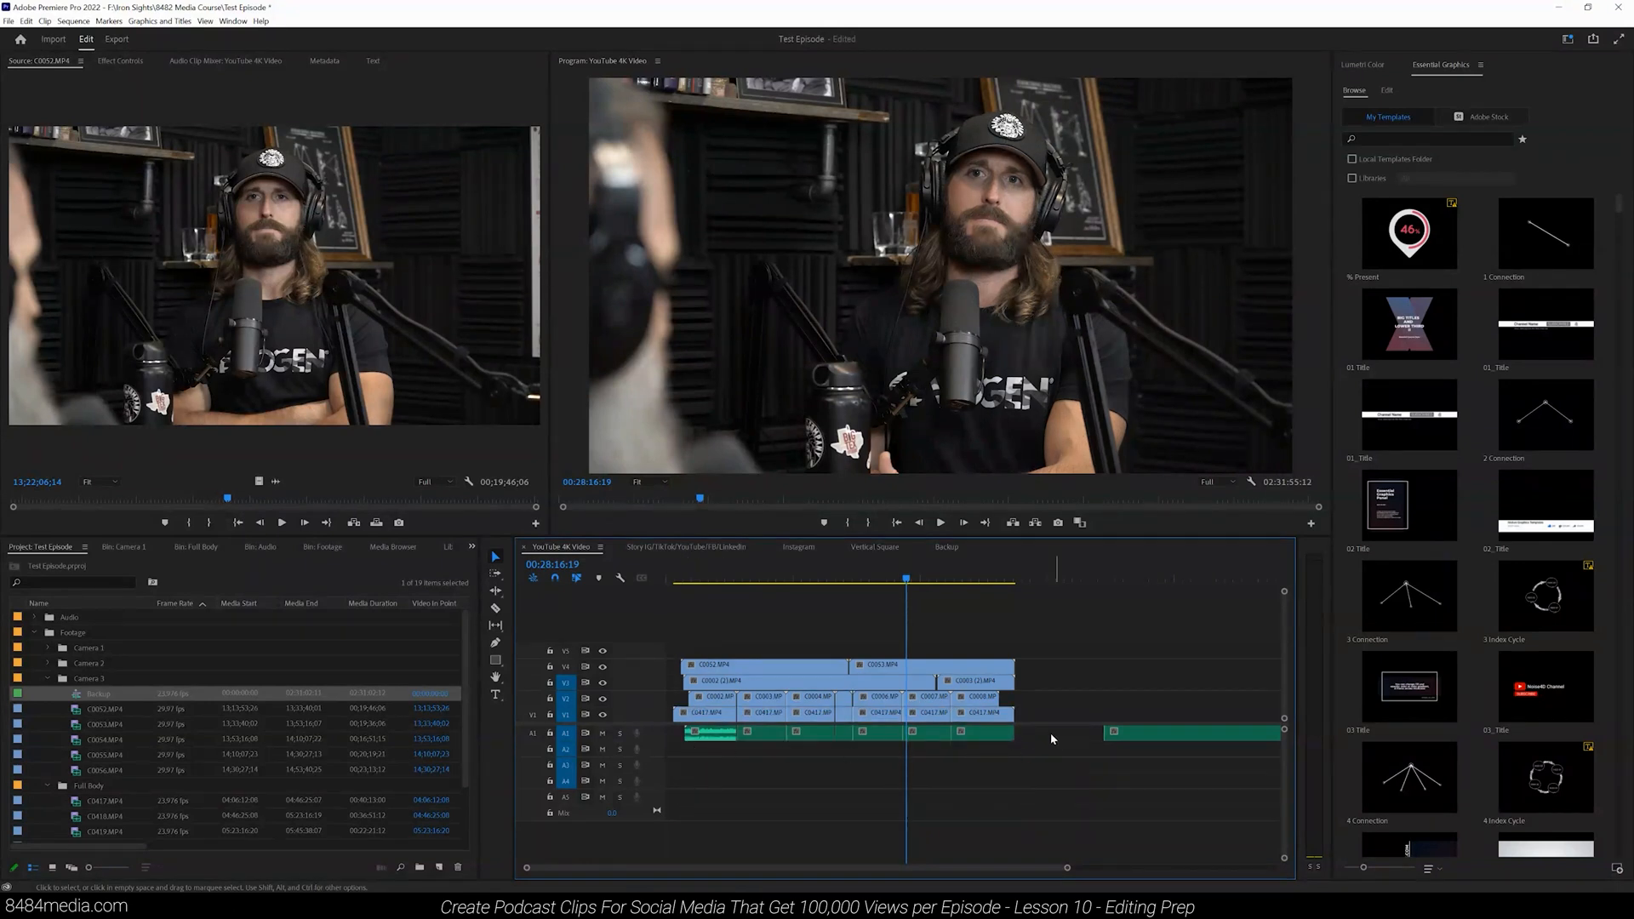
Step: Delete the leftover long audio clip on A1 beyond the end of the synced footage
left_click(712, 579)
left_click(860, 681)
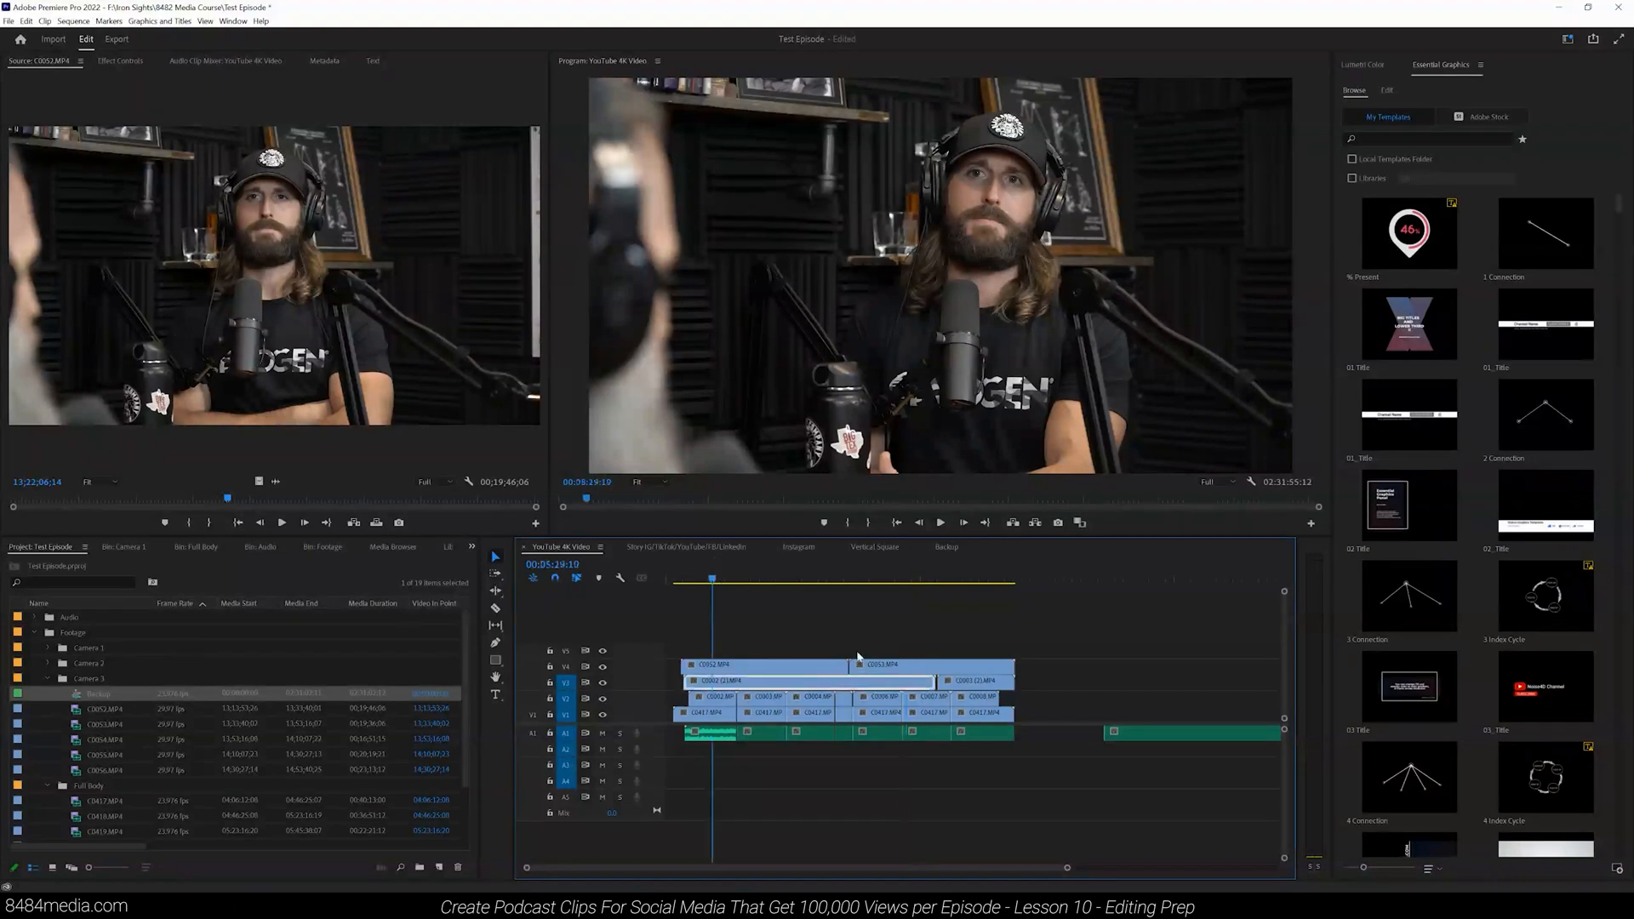
left_click_drag(1071, 868, 1281, 868)
left_click_drag(971, 652, 1028, 784)
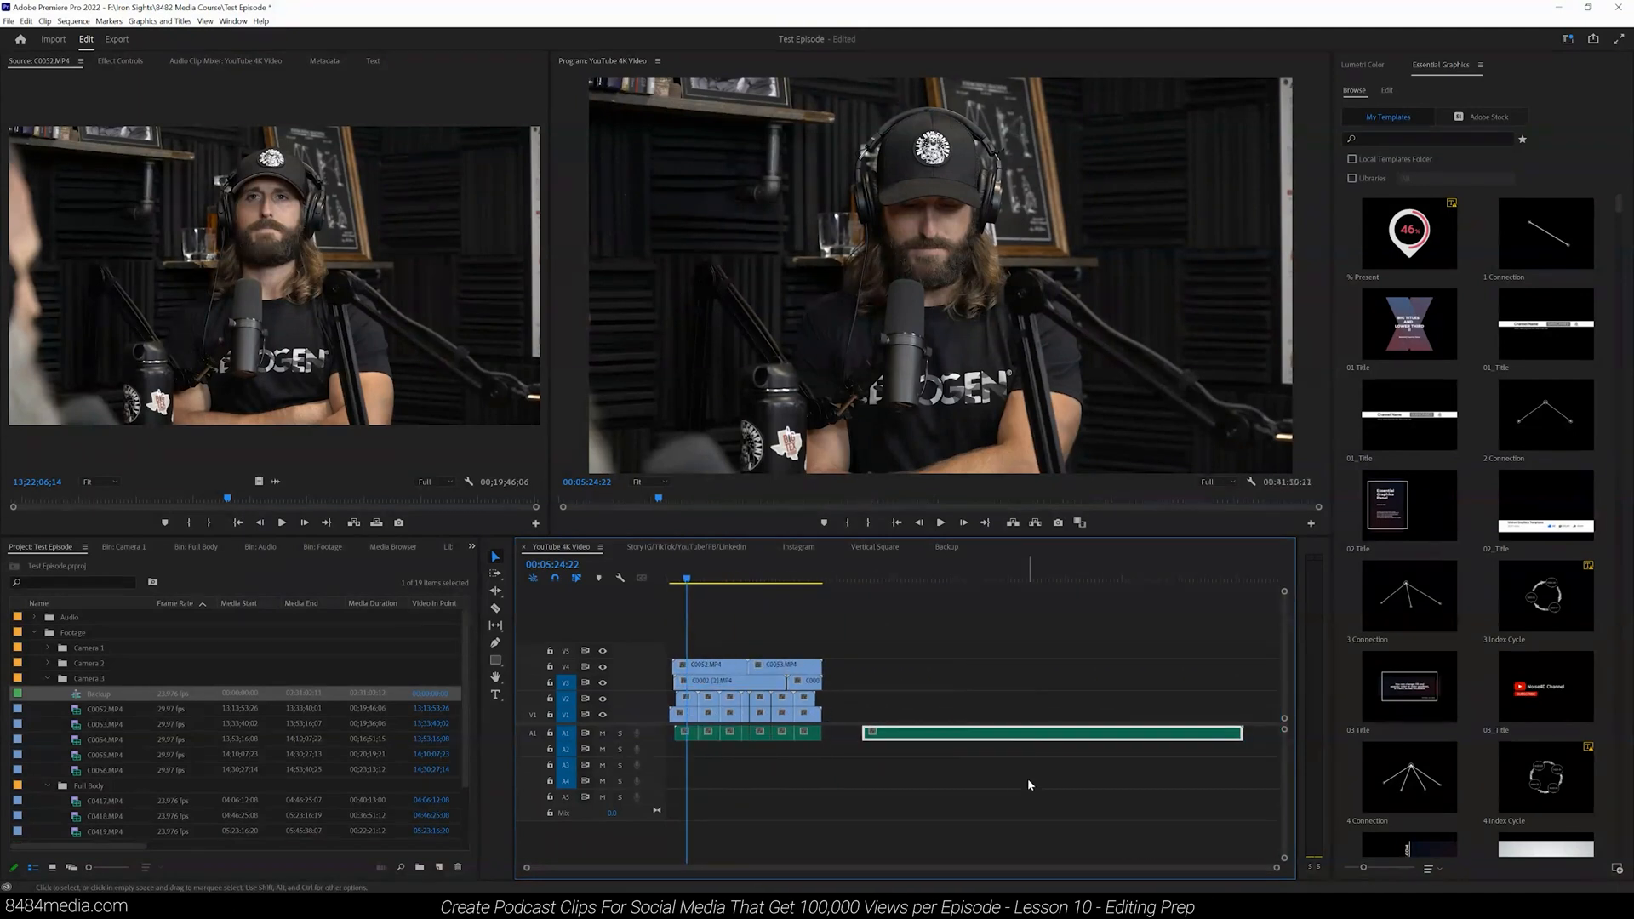
key("Delete")
left_click_drag(1277, 868, 997, 868)
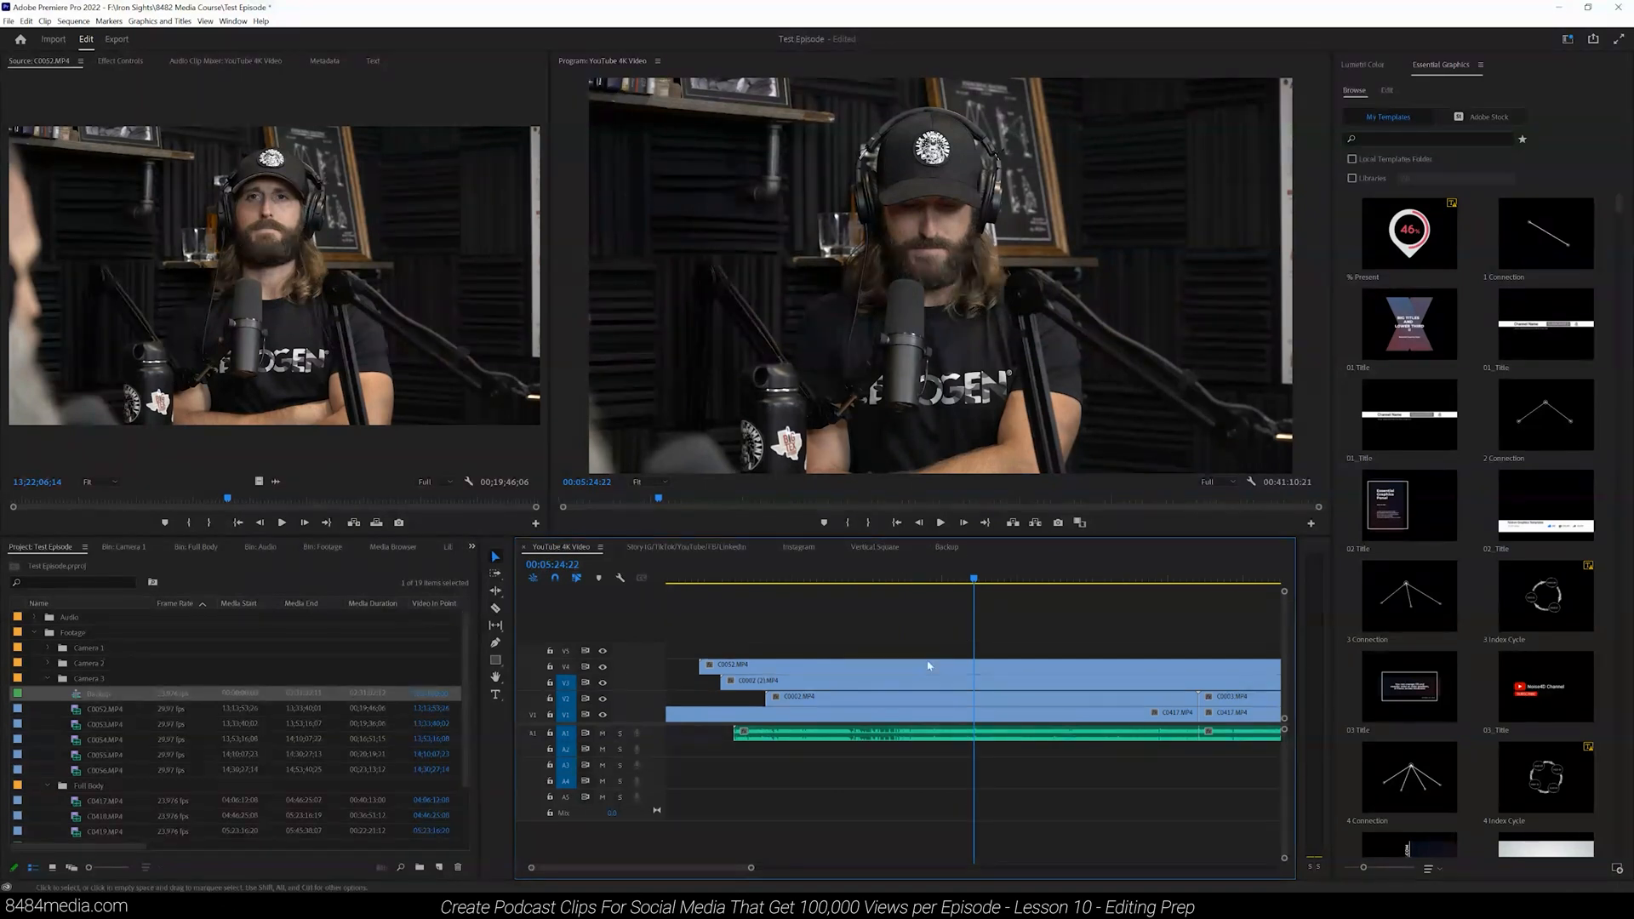
left_click_drag(751, 868, 1004, 868)
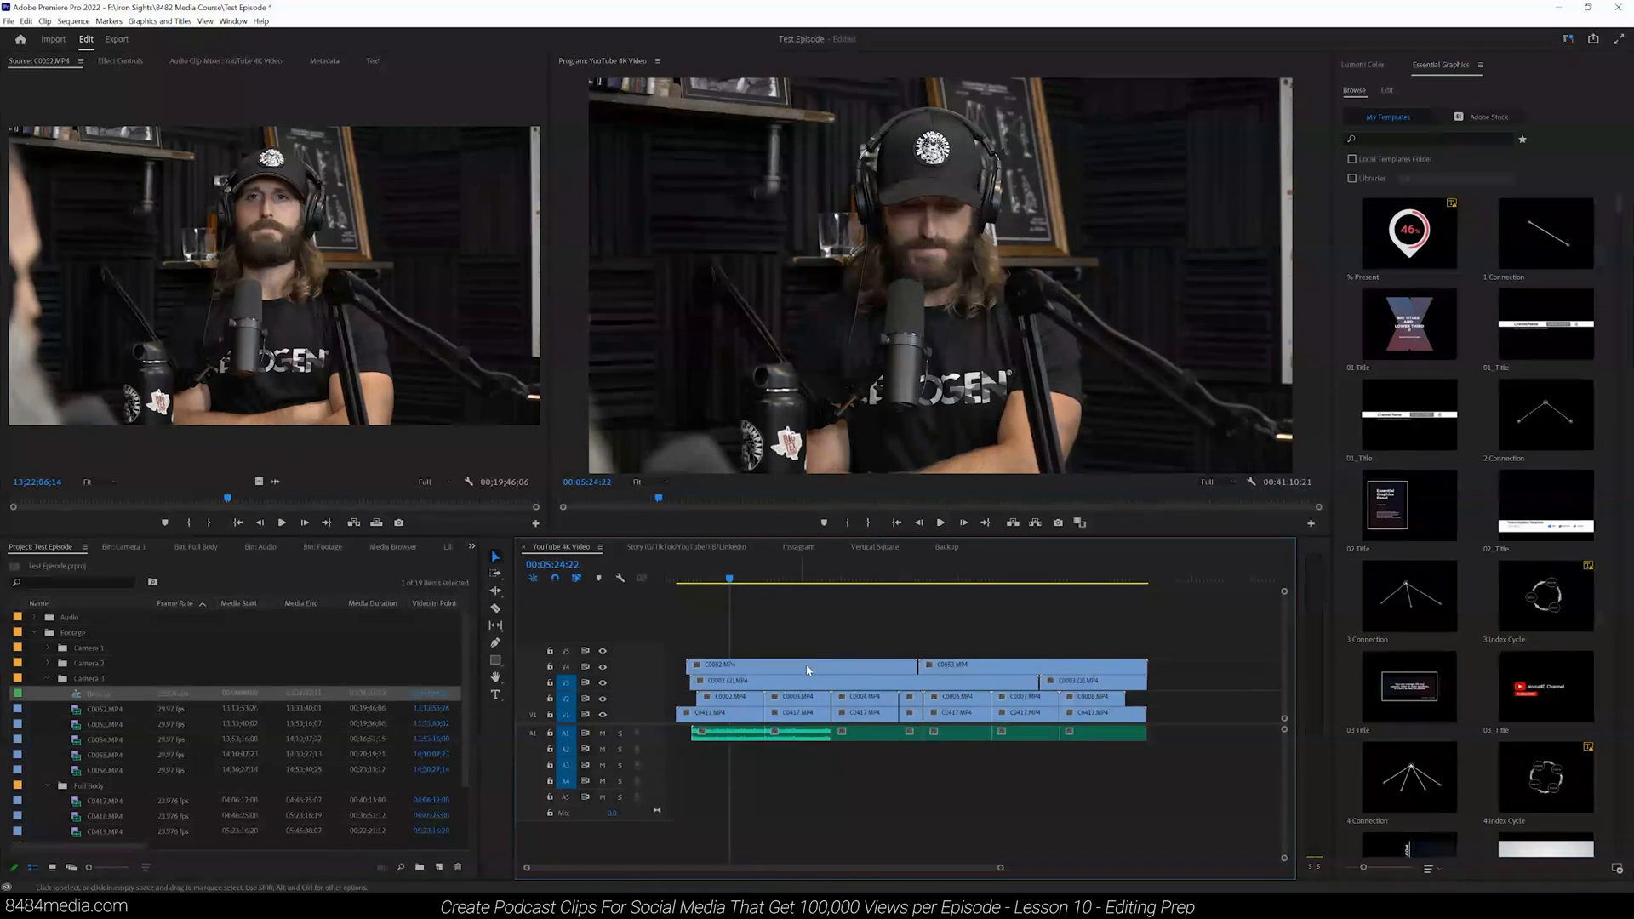
Step: Check the copied clips and camera audio in the Backup sequence, and return to YouTube 4K Video
left_click(947, 547)
left_click_drag(1021, 868, 409, 824)
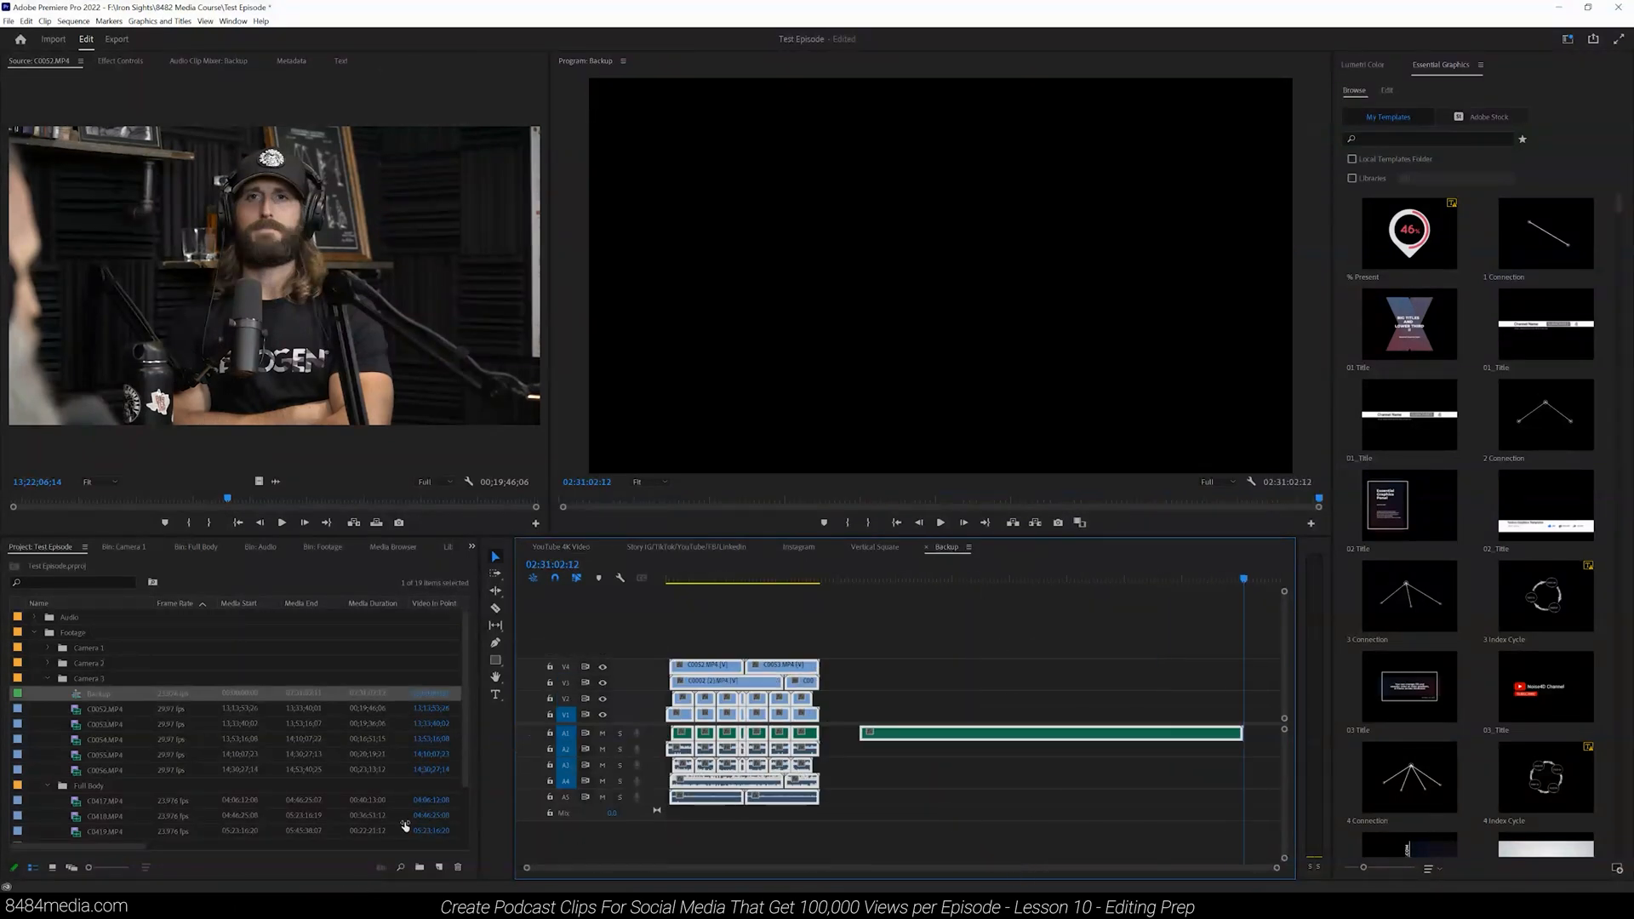
left_click(701, 580)
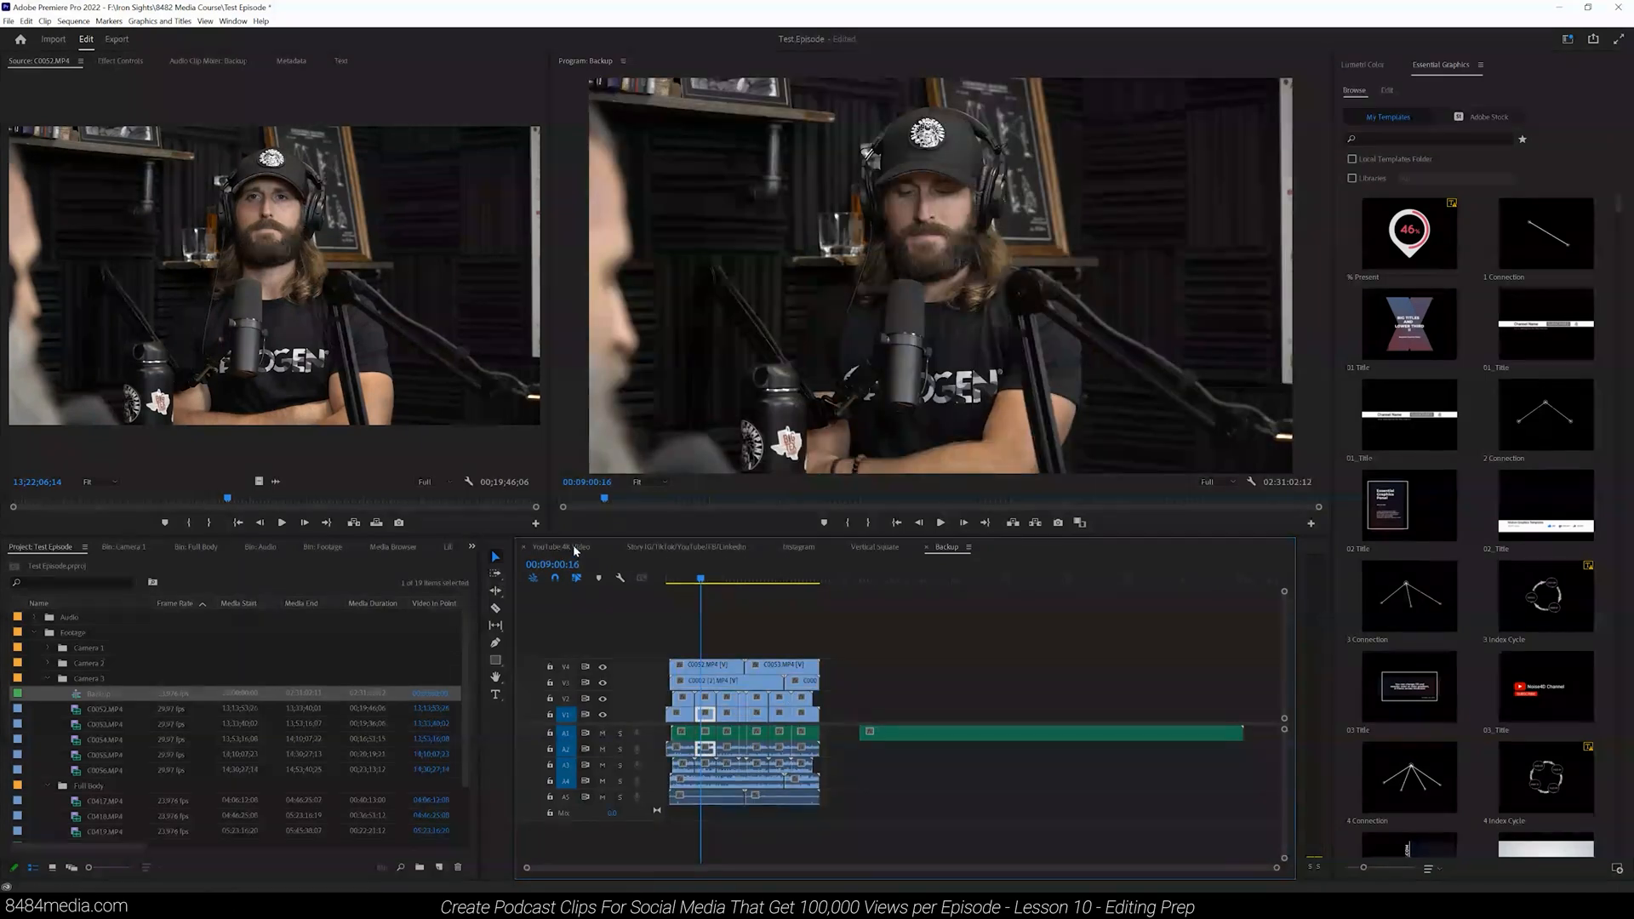
left_click(574, 546)
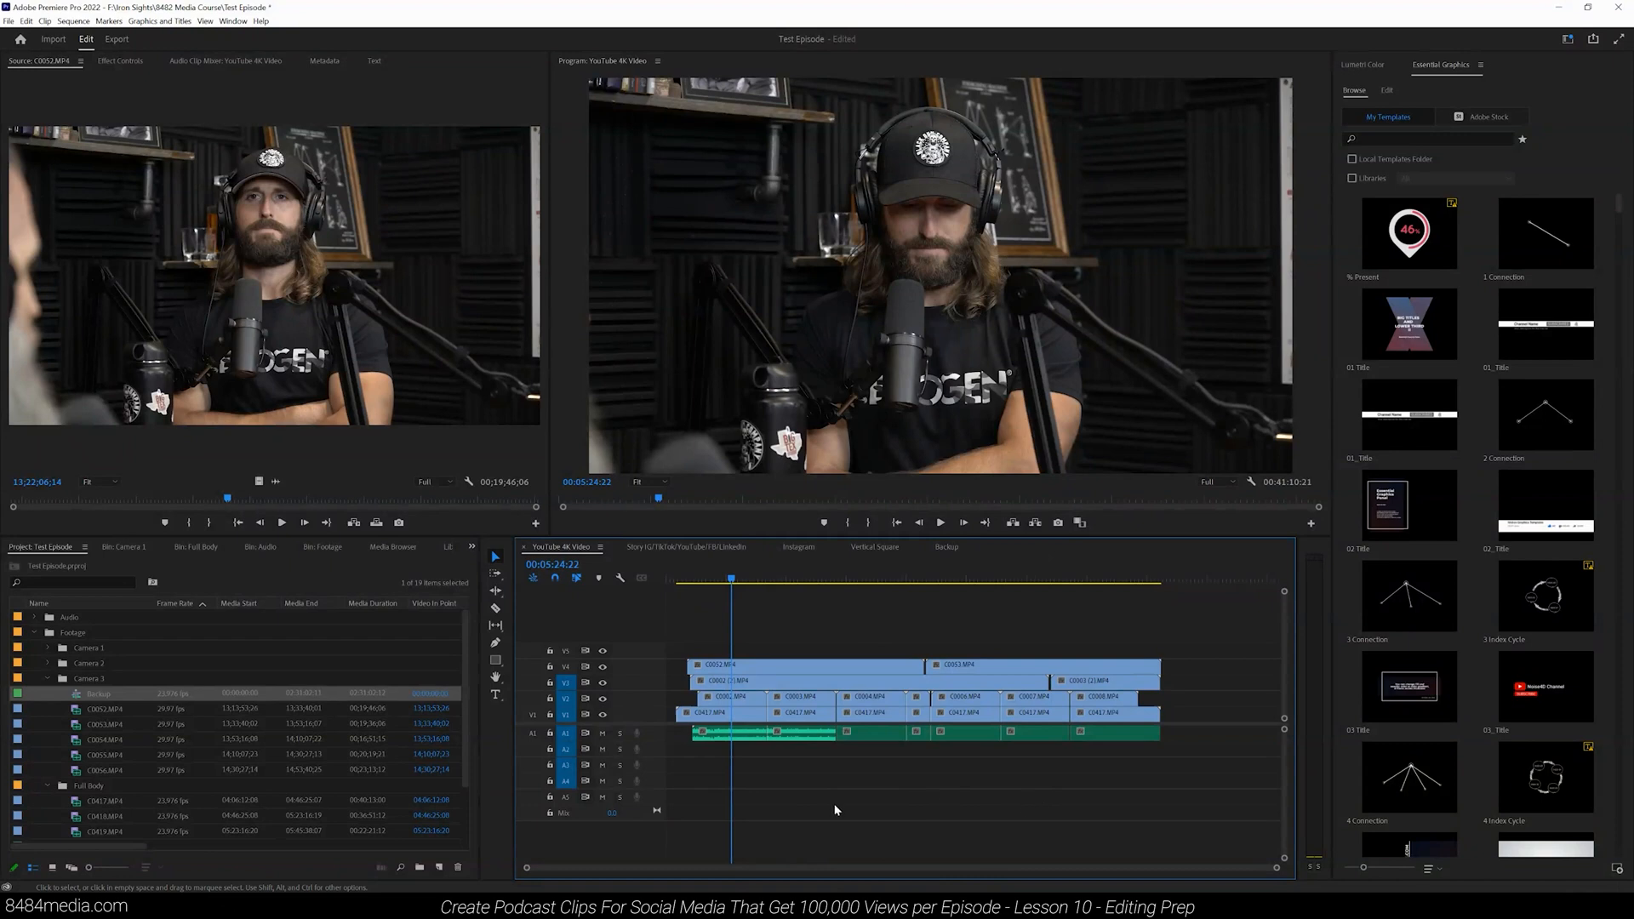
Step: Mute the empty audio tracks, including A2 and A3, and unmute them again
left_click(602, 749)
left_click(600, 765)
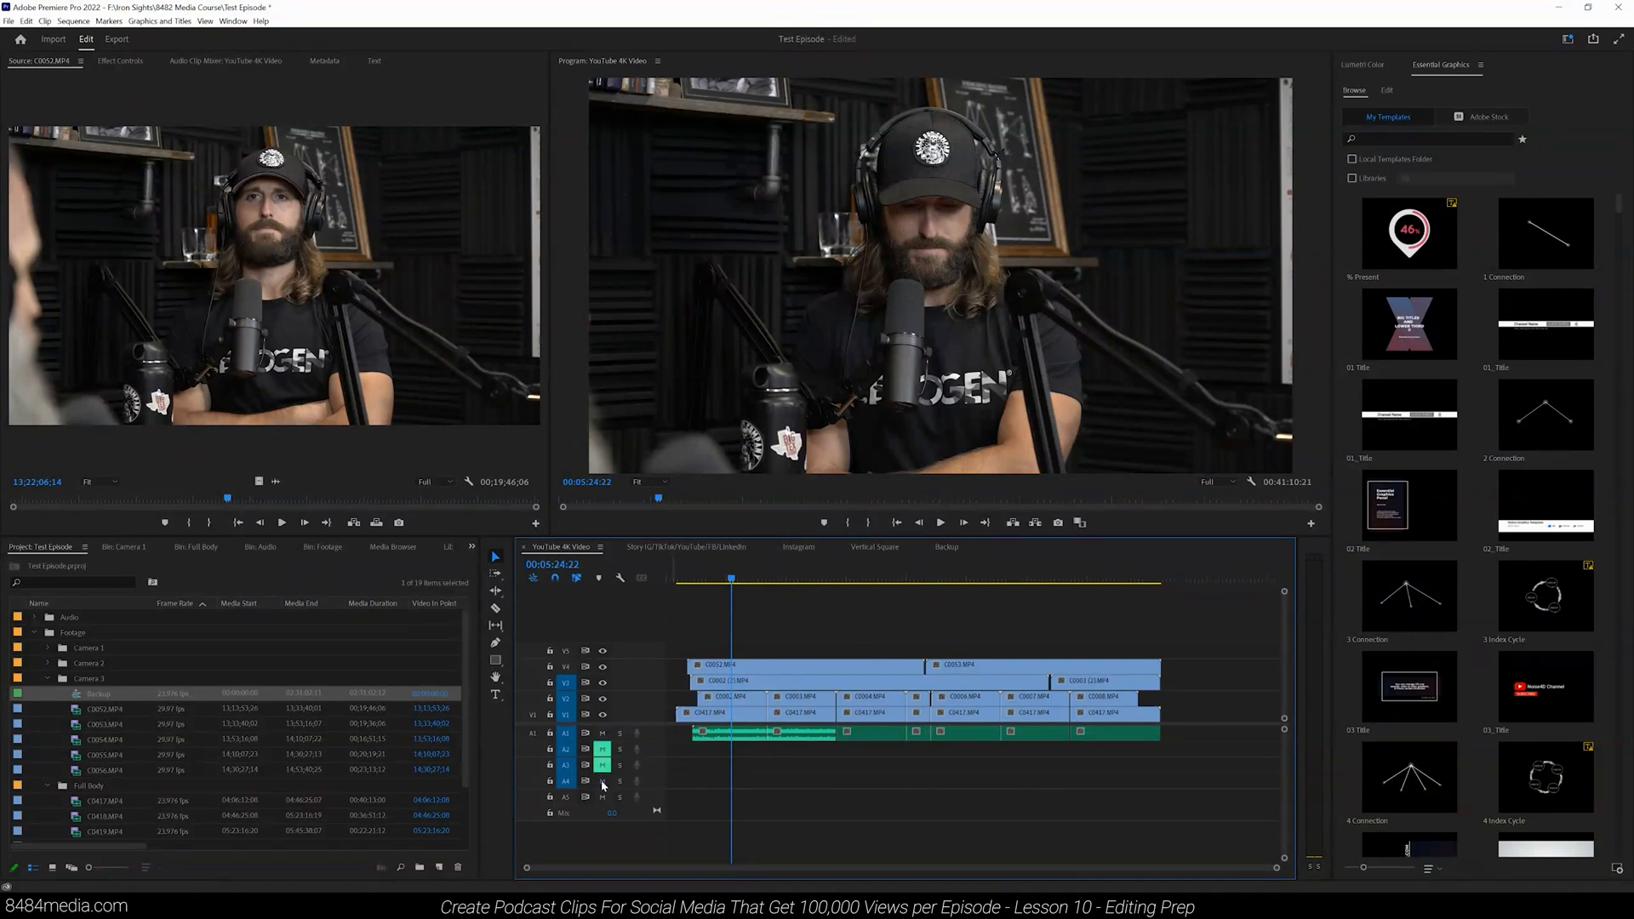
left_click(602, 798)
left_click(603, 798)
left_click(601, 765)
left_click(602, 750)
left_click_drag(1274, 864, 975, 867)
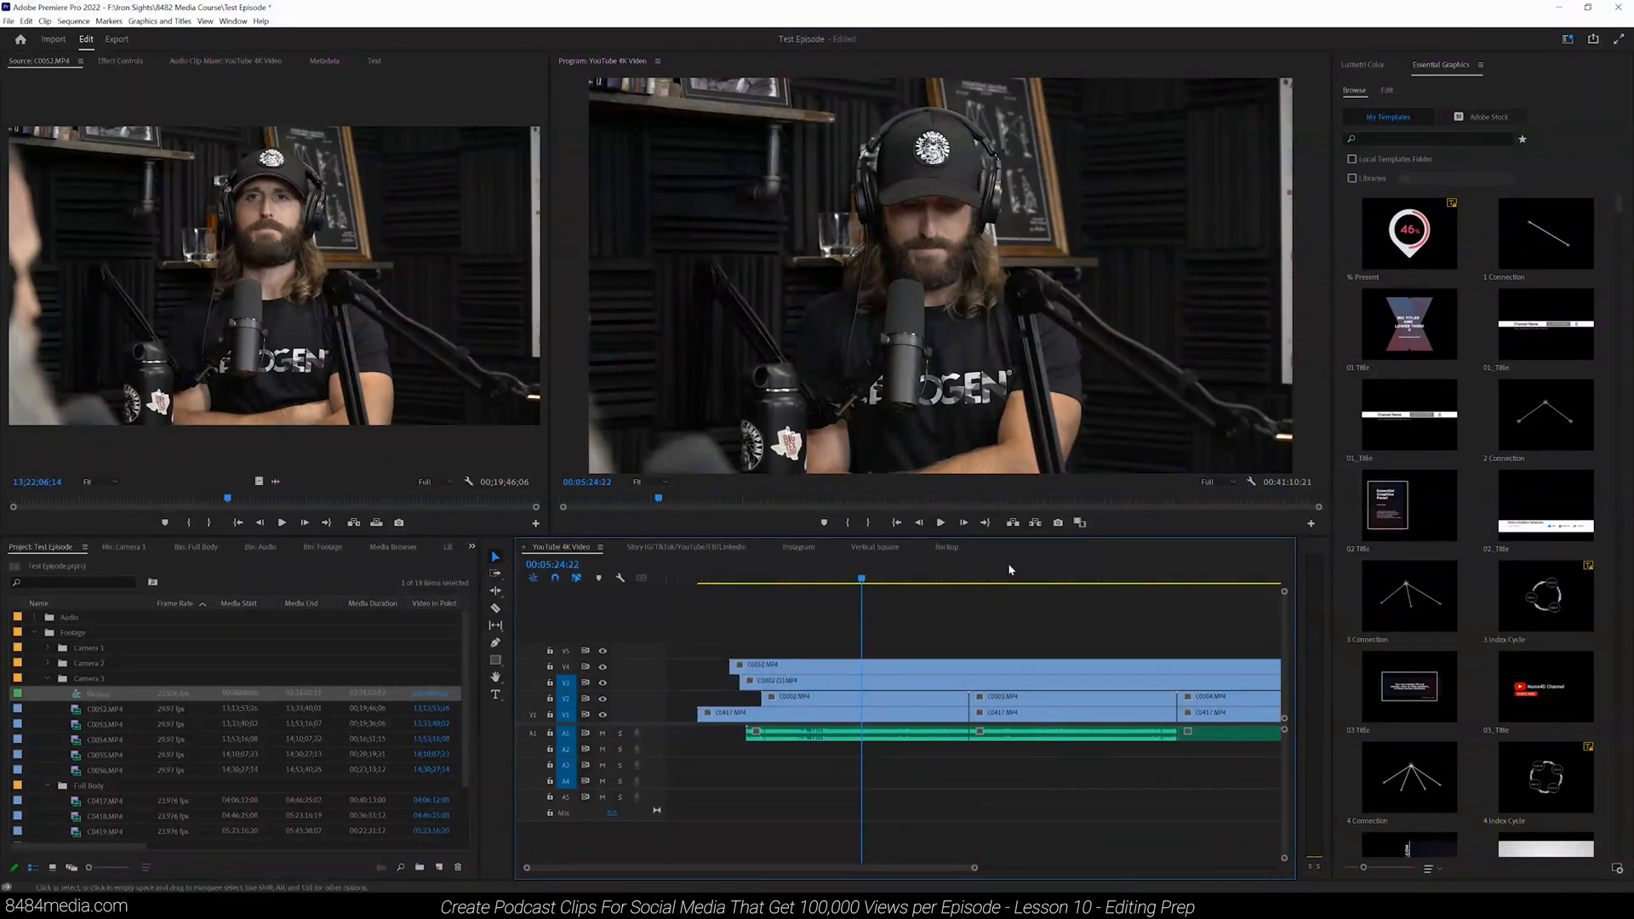
left_click_drag(971, 867, 1278, 839)
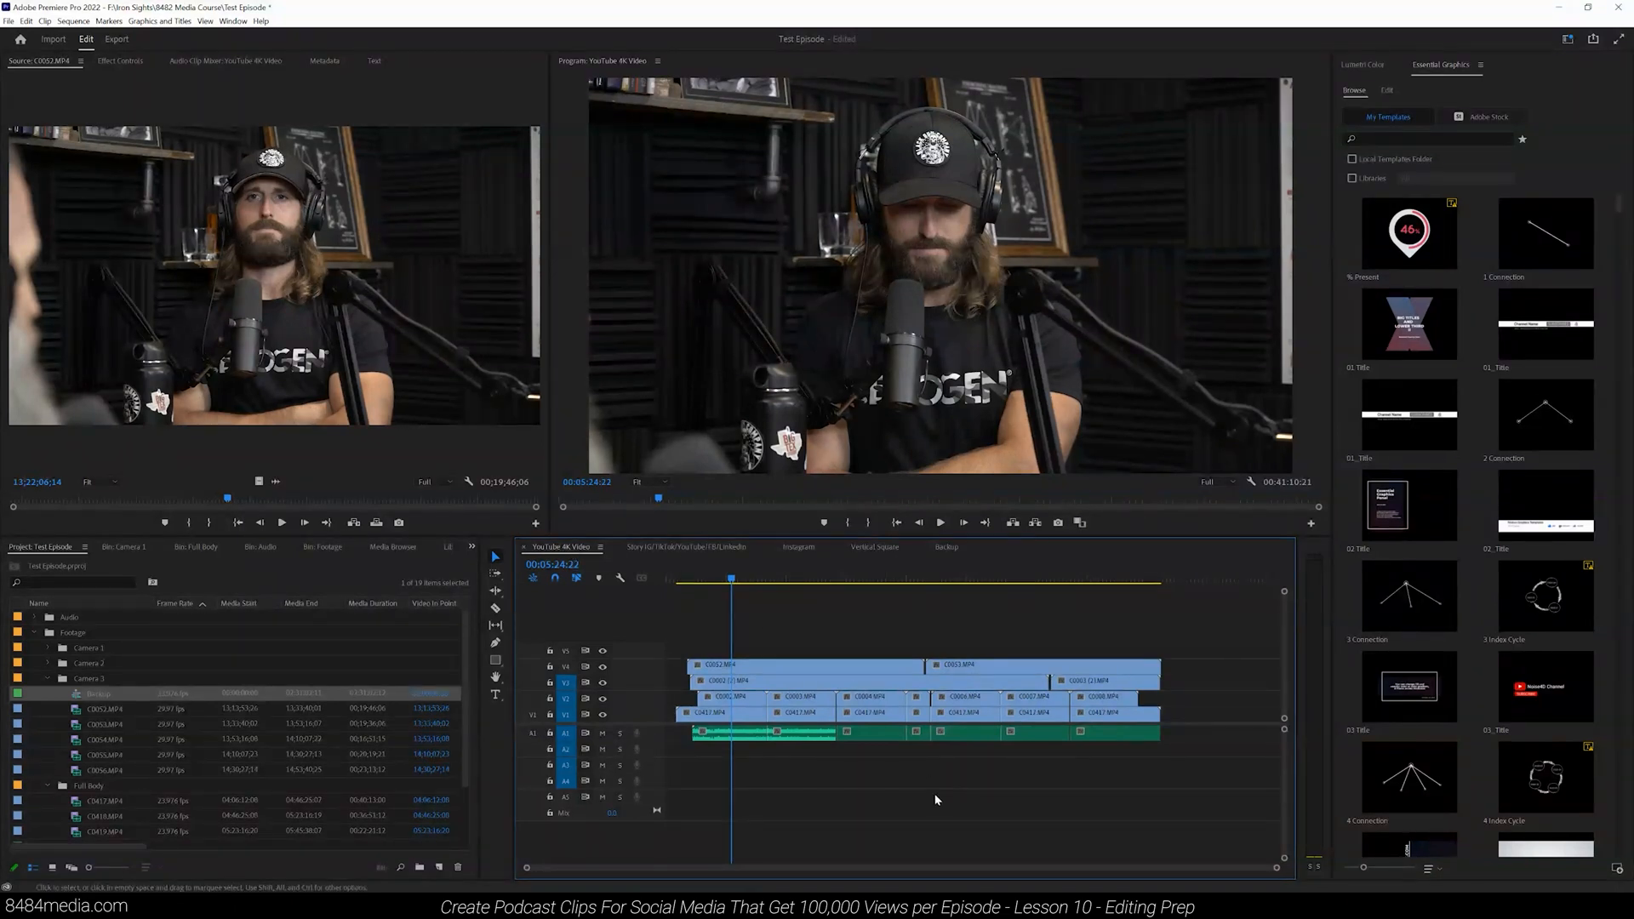
left_click(703, 581)
left_click_drag(1279, 865, 1448, 865)
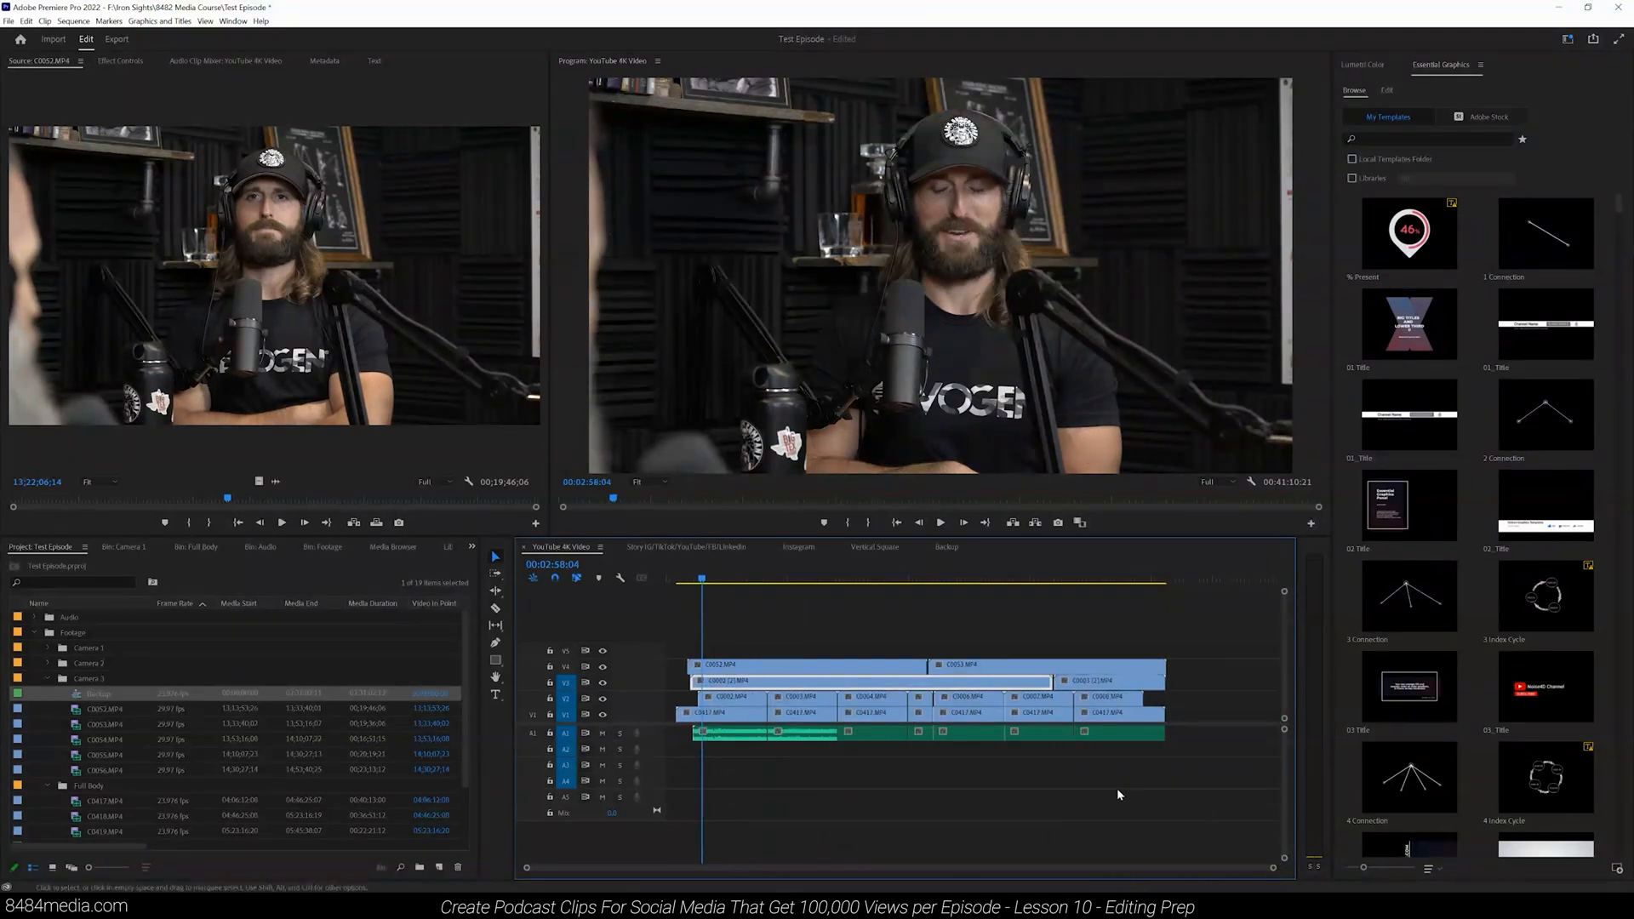